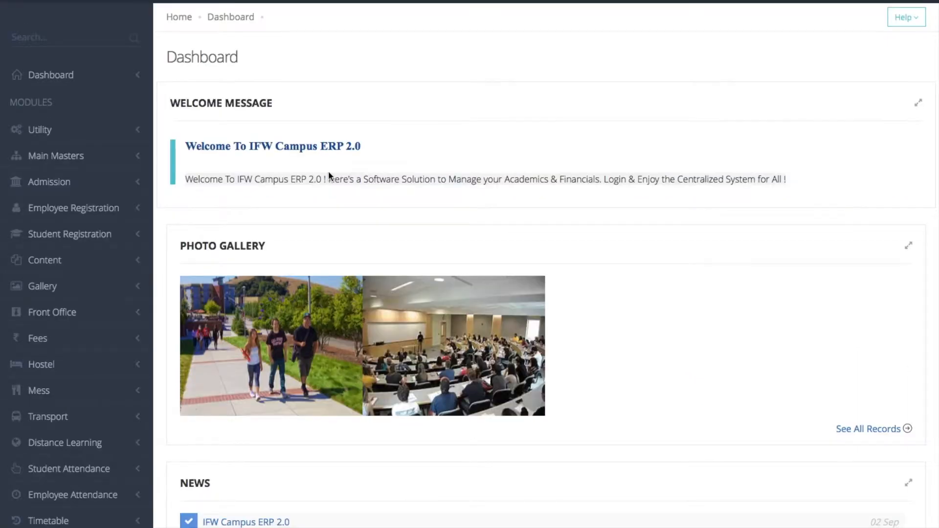
# Open the E Library module's dashboard and go from there to the Manage E-Library page
pyautogui.scroll(-4, 329, 175)
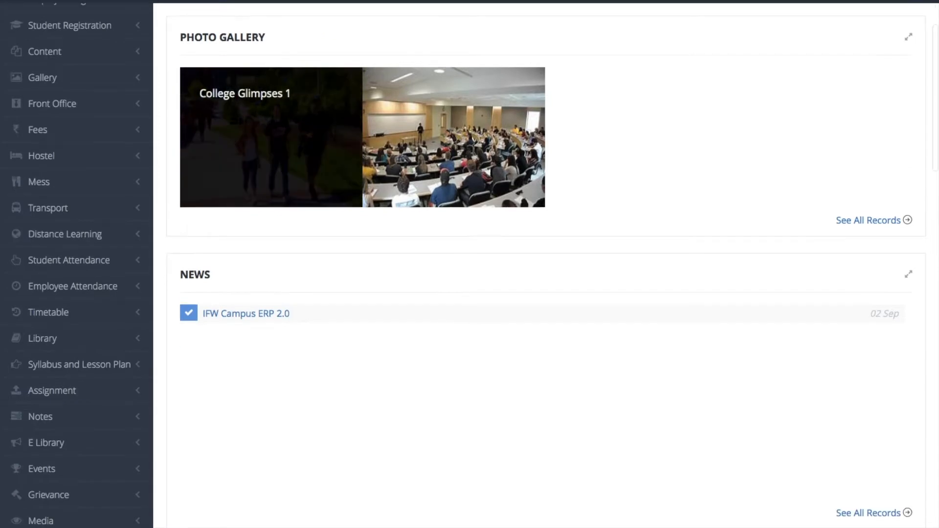
pyautogui.scroll(-2, 329, 175)
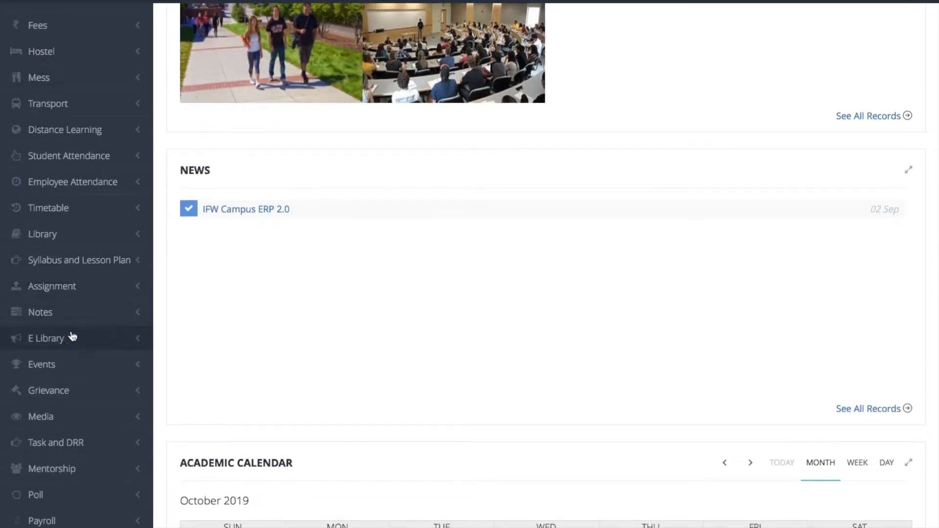
pyautogui.click(72, 337)
pyautogui.scroll(-4, 71, 337)
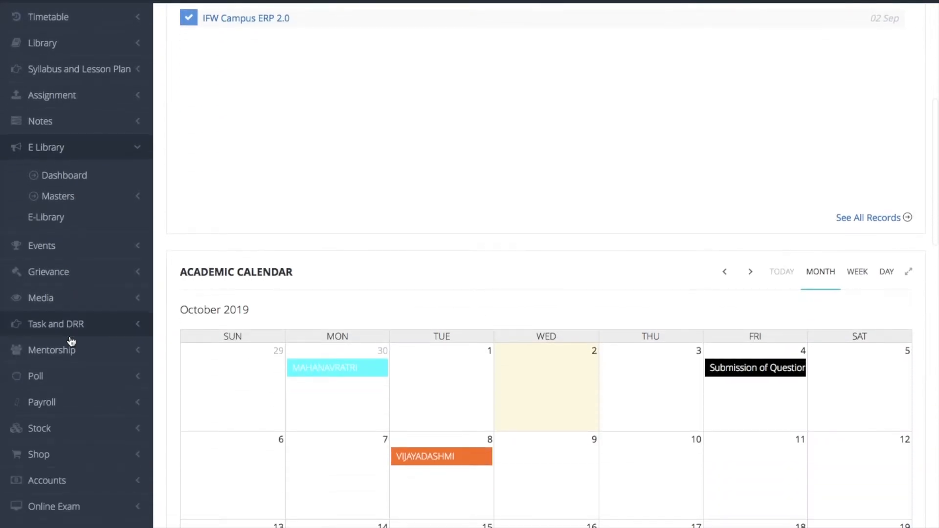
pyautogui.click(32, 200)
pyautogui.scroll(-1, 90, 200)
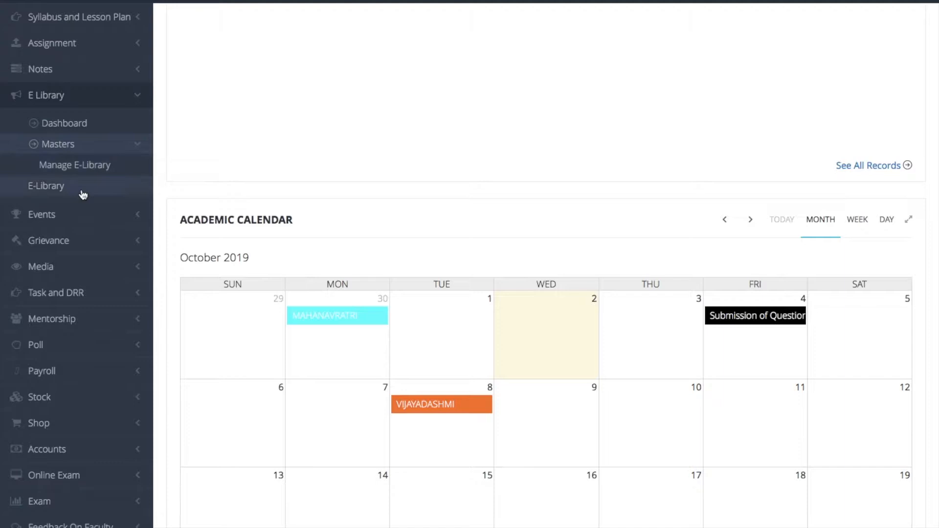
pyautogui.click(94, 126)
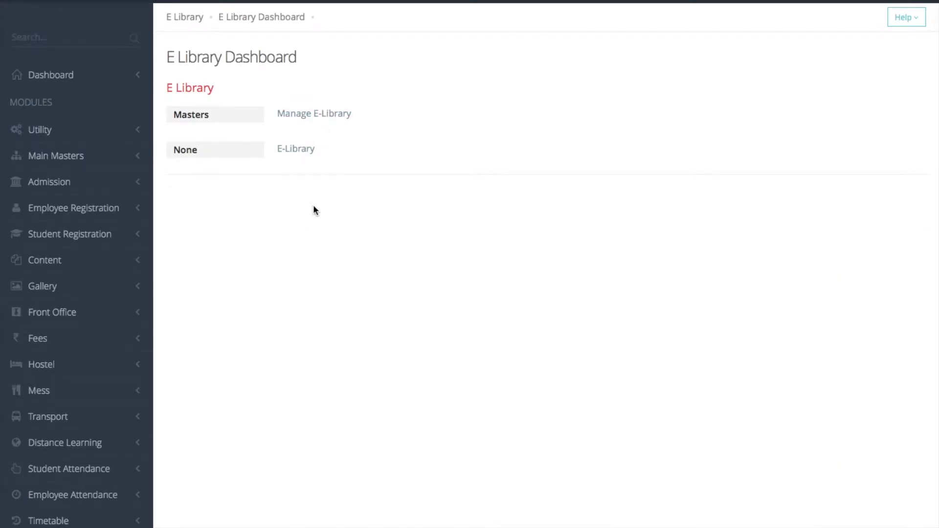
pyautogui.click(322, 115)
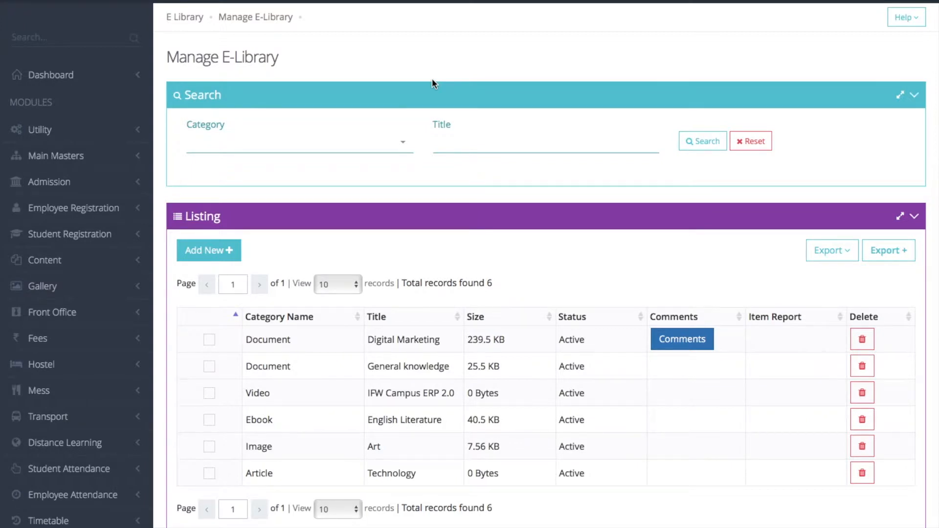
# Open the Digital Marketing record from the listing and check its category, order number and status fields
pyautogui.scroll(-3, 432, 80)
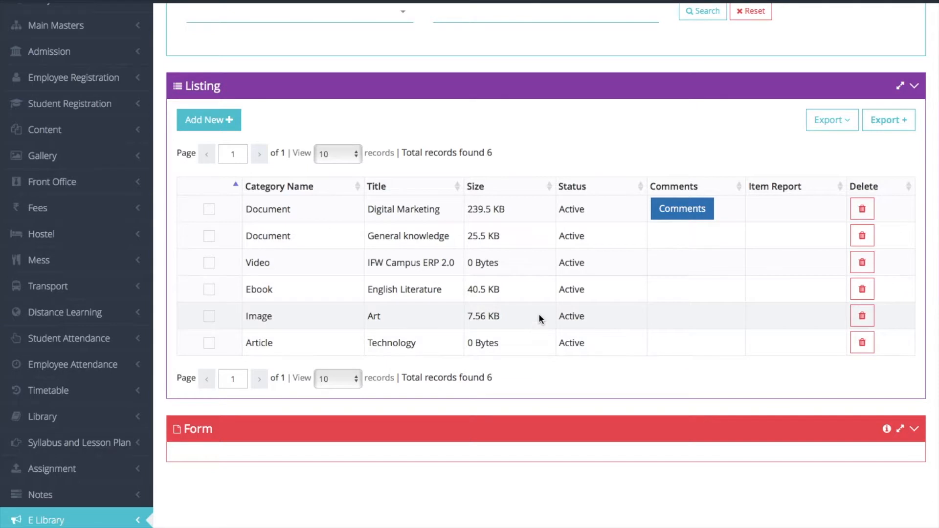
pyautogui.scroll(3, 539, 316)
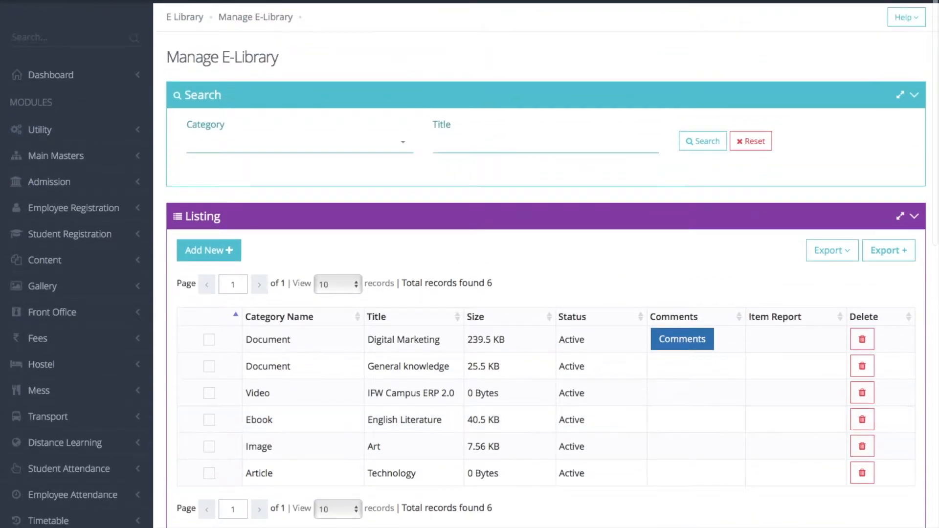
pyautogui.scroll(-3, 539, 315)
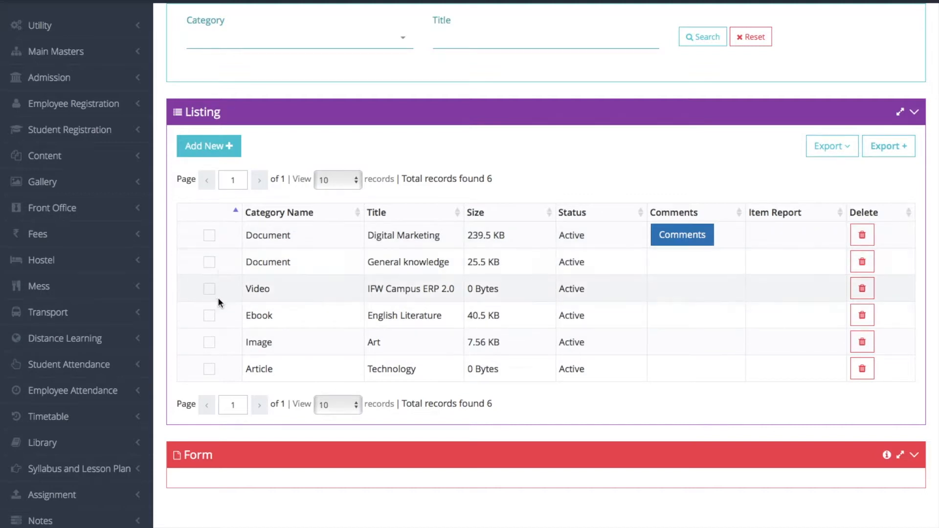
pyautogui.click(209, 241)
pyautogui.click(298, 73)
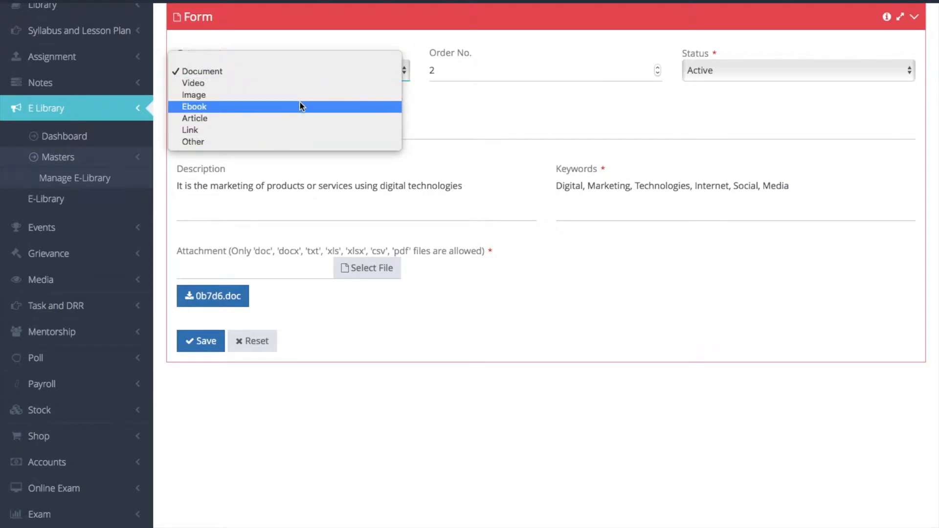
pyautogui.click(321, 71)
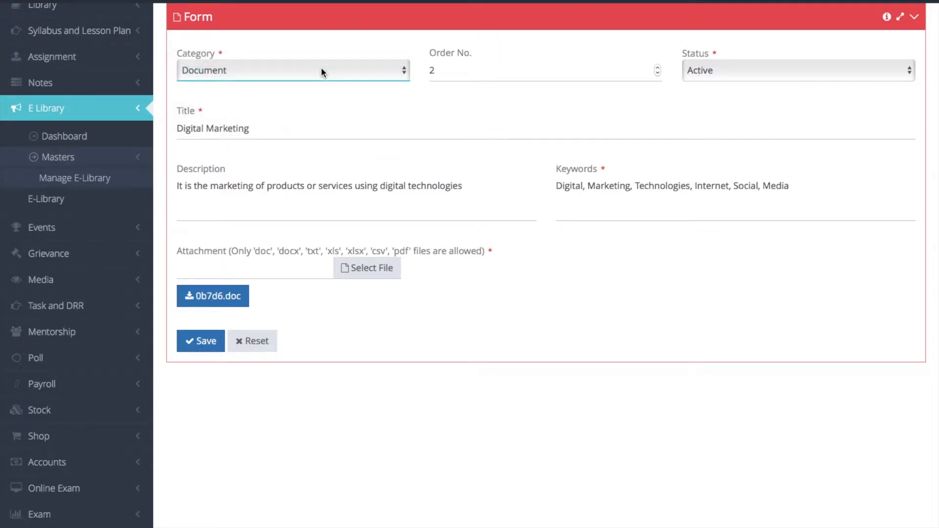
pyautogui.click(452, 74)
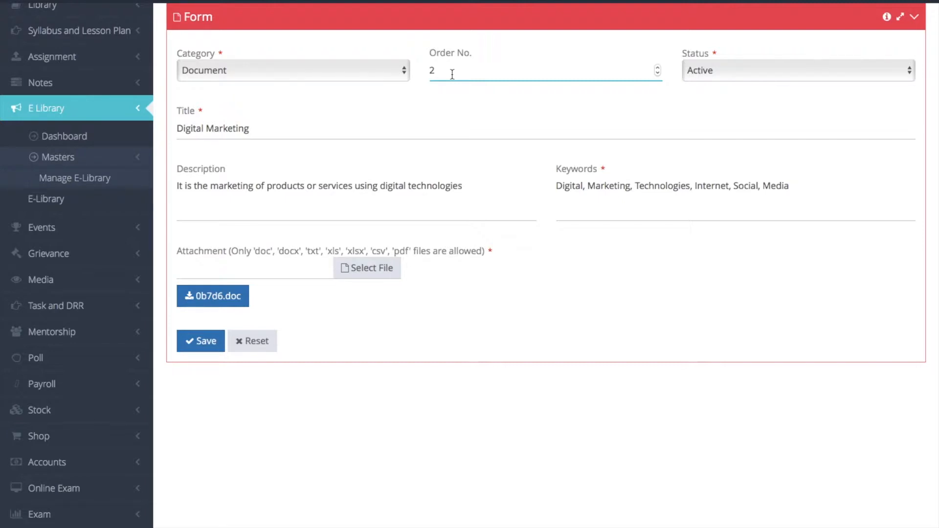
pyautogui.click(720, 71)
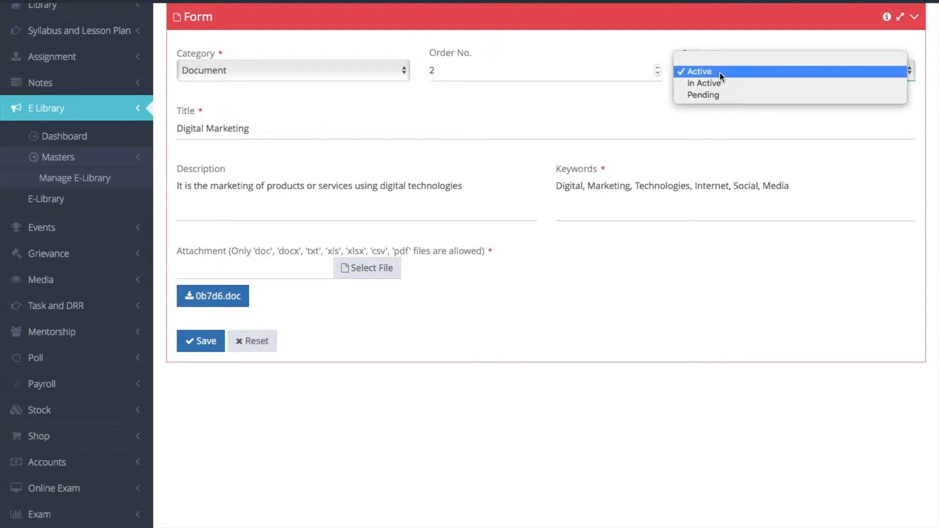
pyautogui.click(720, 72)
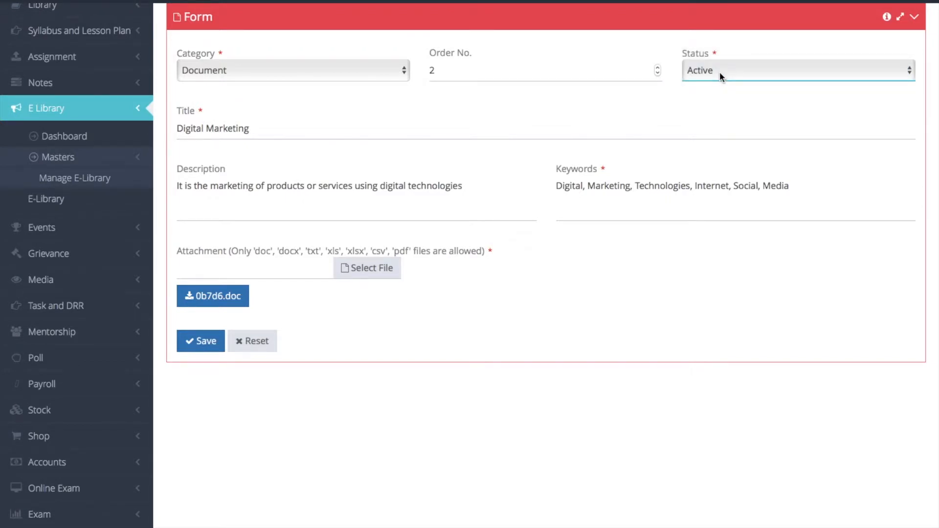
# Review the Digital Marketing record's title, description, keywords and attachment selection without choosing a new file, and save the record
pyautogui.click(311, 133)
pyautogui.click(428, 203)
pyautogui.click(652, 212)
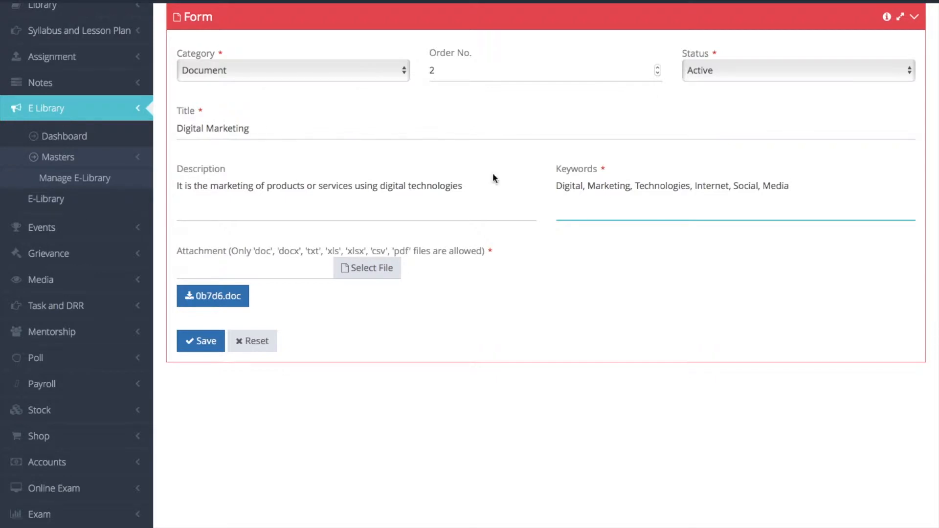
pyautogui.click(376, 270)
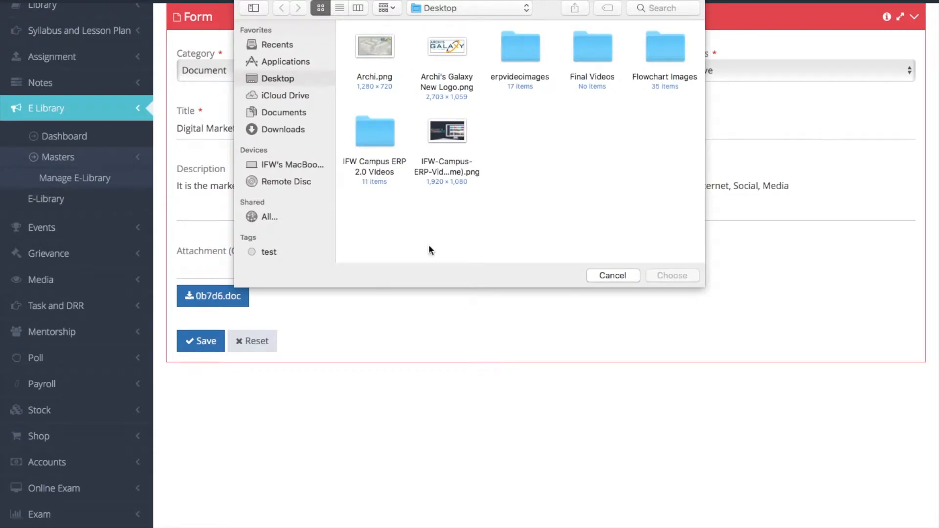
pyautogui.click(624, 279)
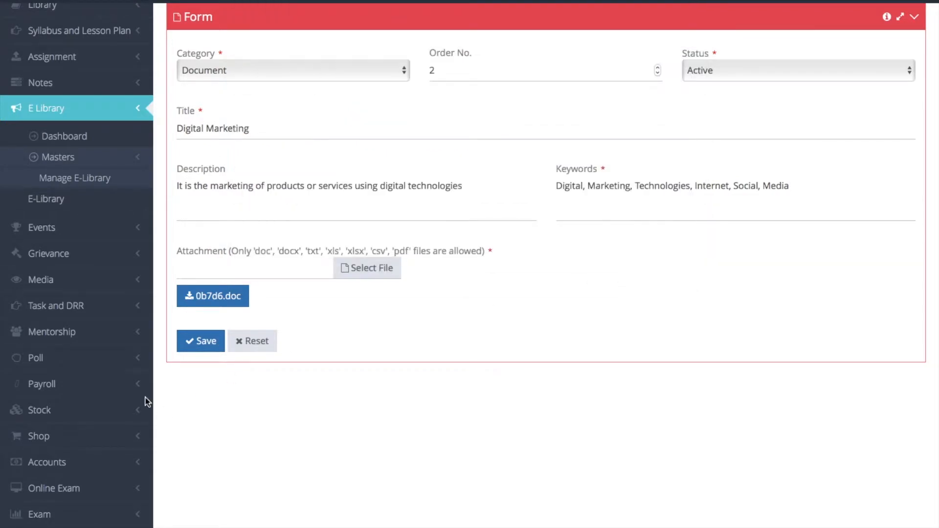
pyautogui.click(199, 342)
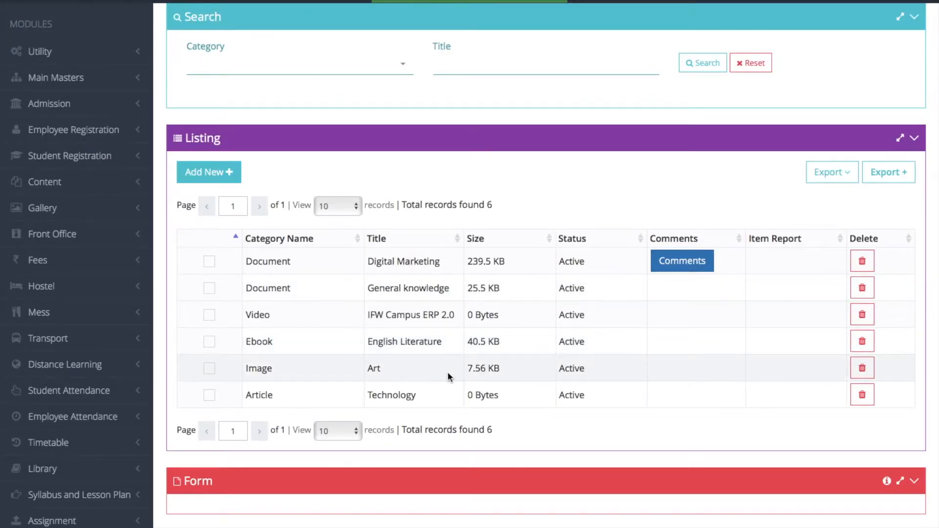
# Open the IFW Campus ERP 2.0 video record and check its category, order number and status fields
pyautogui.click(209, 319)
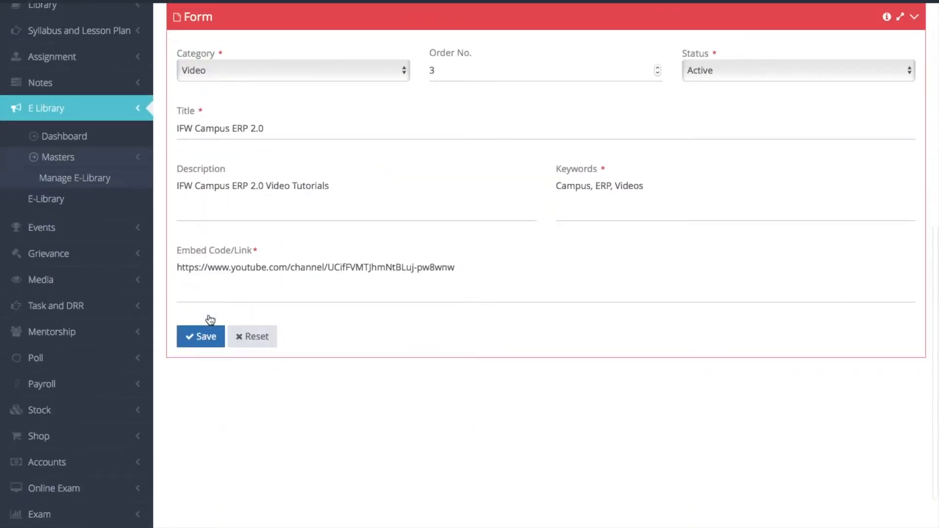
pyautogui.click(238, 72)
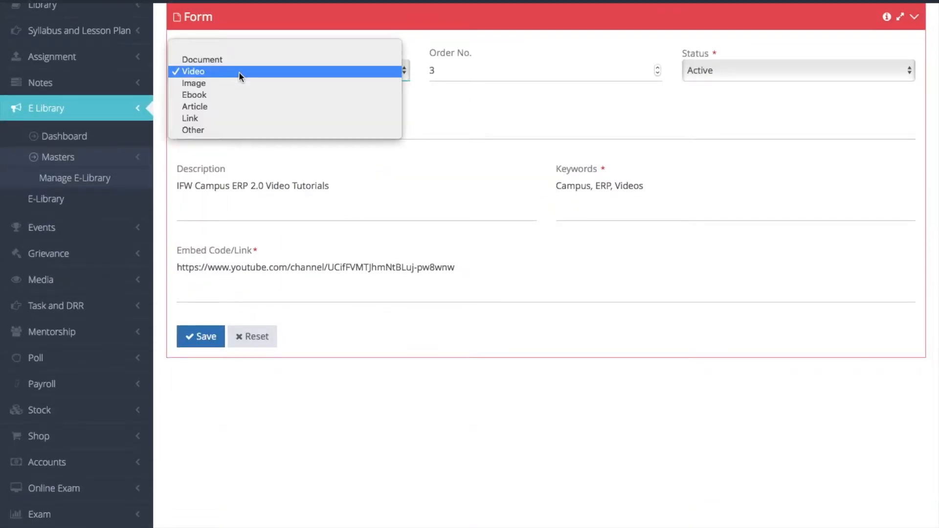
pyautogui.click(239, 71)
pyautogui.click(482, 76)
pyautogui.click(709, 61)
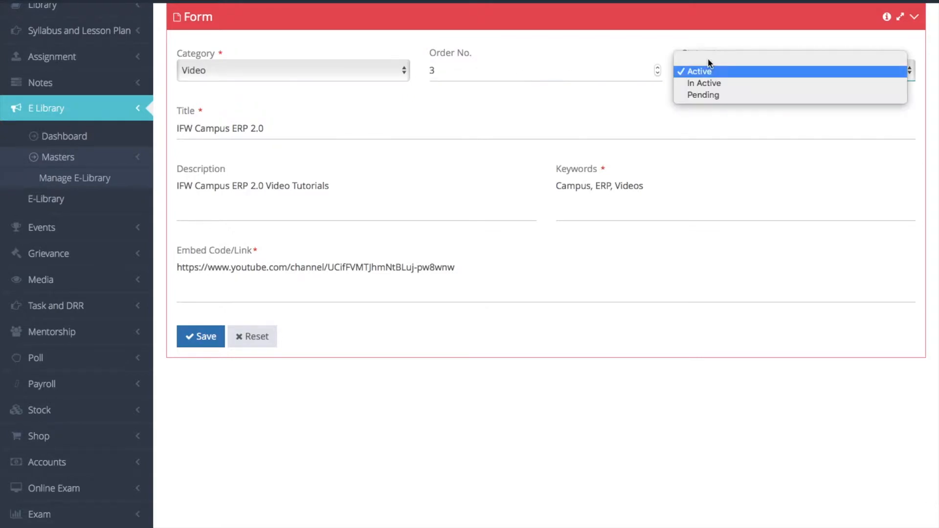
pyautogui.click(710, 76)
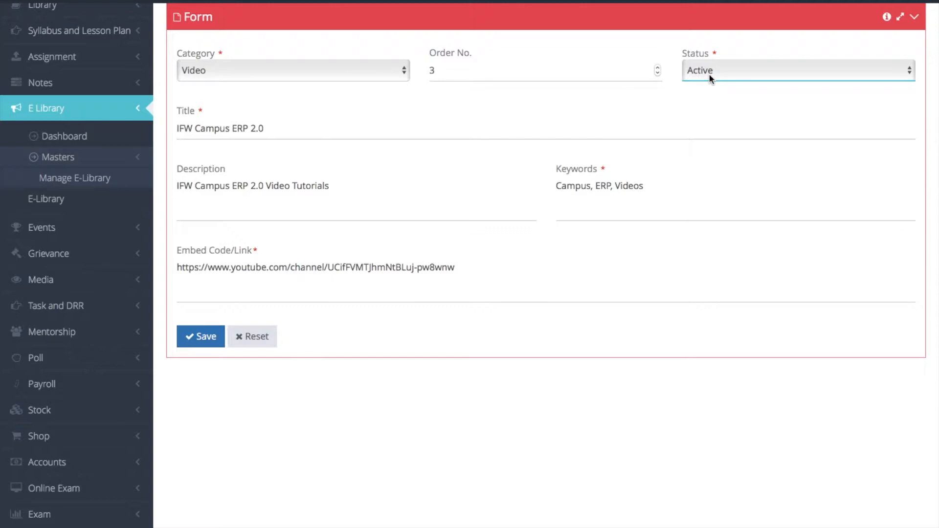
# Review the video record's title, description, keywords and embed link, and save the record
pyautogui.click(315, 131)
pyautogui.click(392, 203)
pyautogui.click(711, 188)
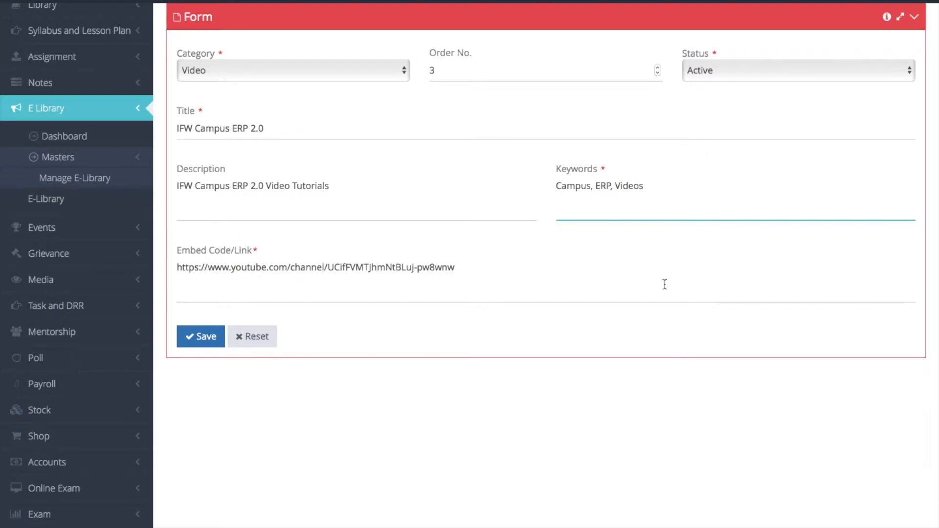
pyautogui.click(481, 269)
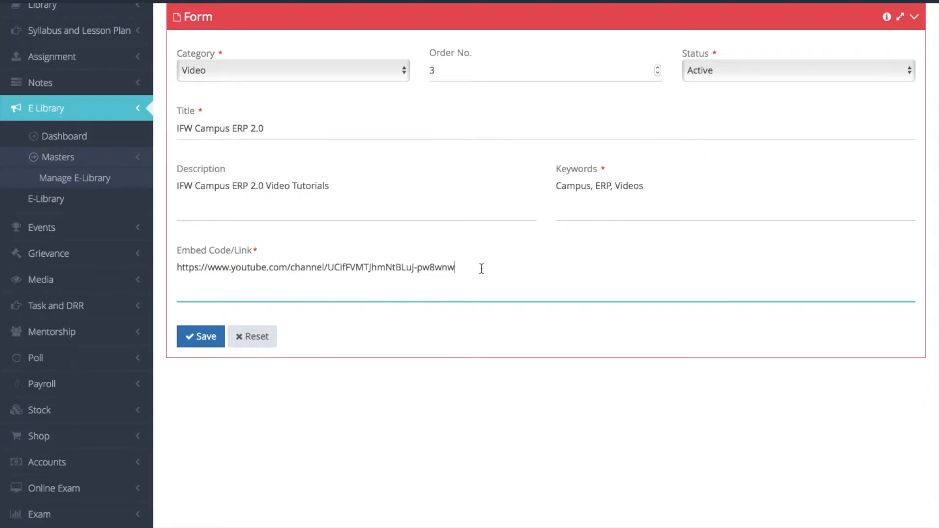
pyautogui.click(201, 339)
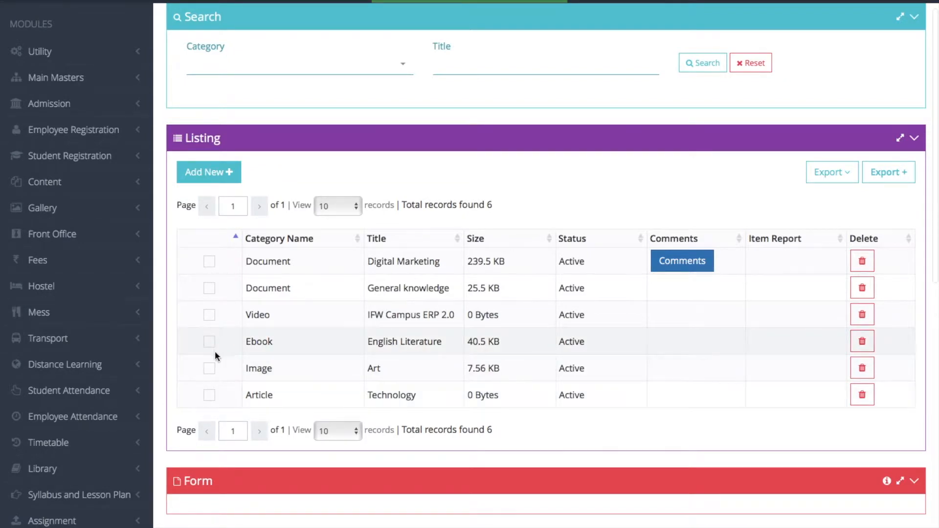
# Open the Art image record from the listing and check its category options
pyautogui.click(210, 372)
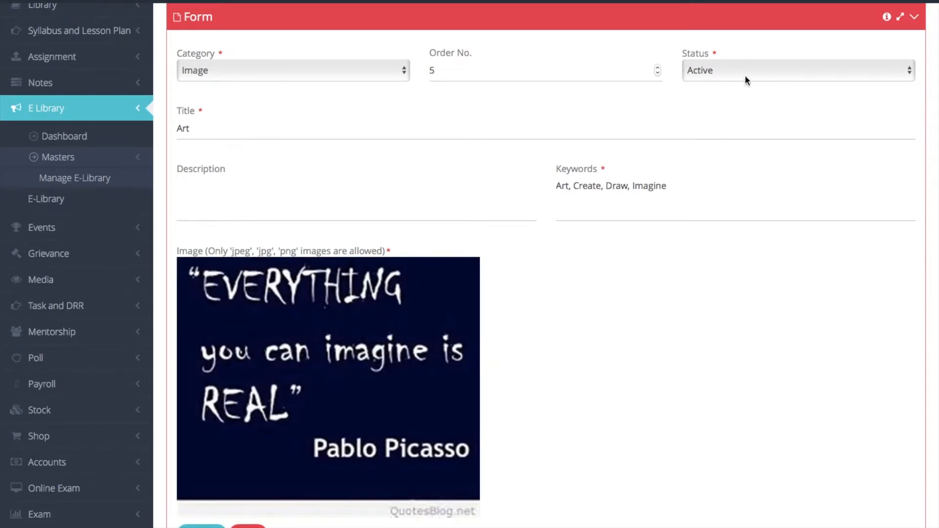
pyautogui.click(359, 71)
pyautogui.click(357, 72)
pyautogui.click(357, 72)
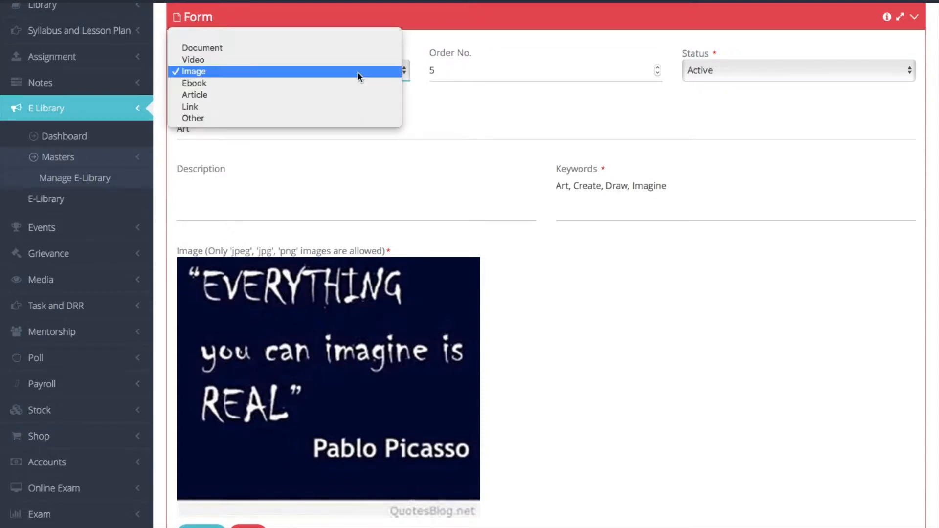
pyautogui.click(357, 72)
# Set the Art record's status to In Active and review its order number, title and keywords
pyautogui.click(744, 77)
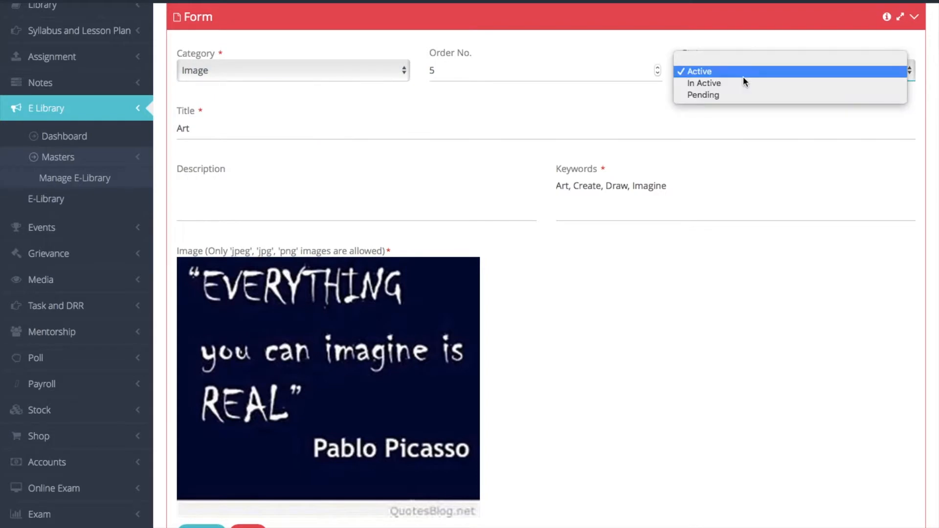
pyautogui.click(743, 82)
pyautogui.click(550, 79)
pyautogui.click(264, 134)
pyautogui.click(625, 193)
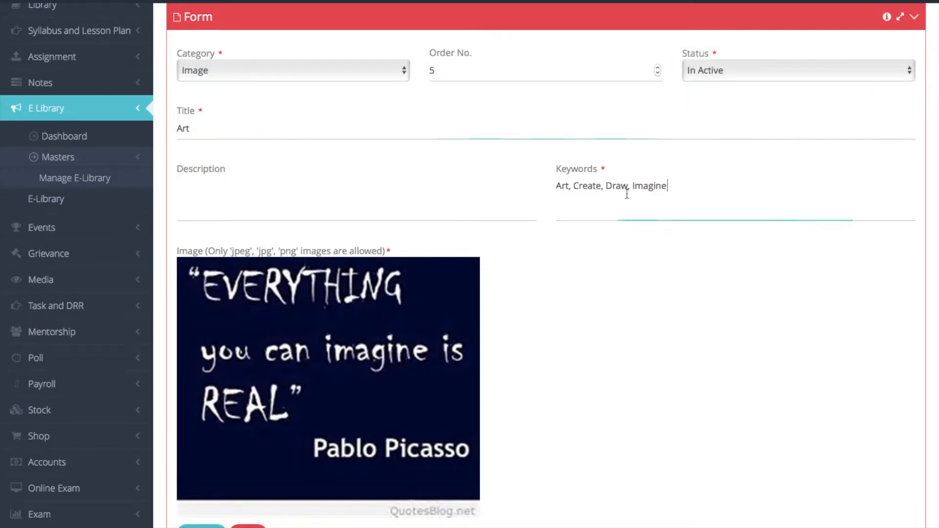
pyautogui.doubleClick(583, 389)
pyautogui.click(586, 394)
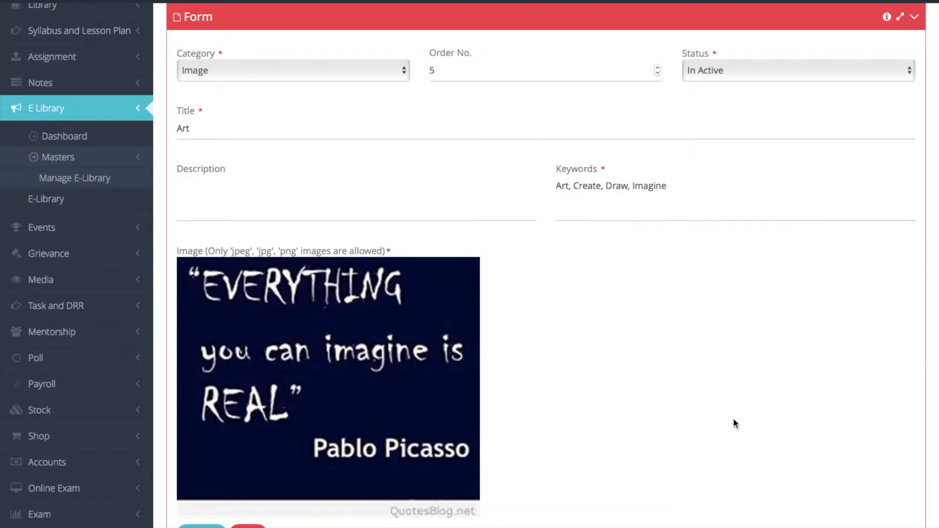
# Open the English Literature ebook record from the listing and check its category options and order number
pyautogui.scroll(6, 733, 422)
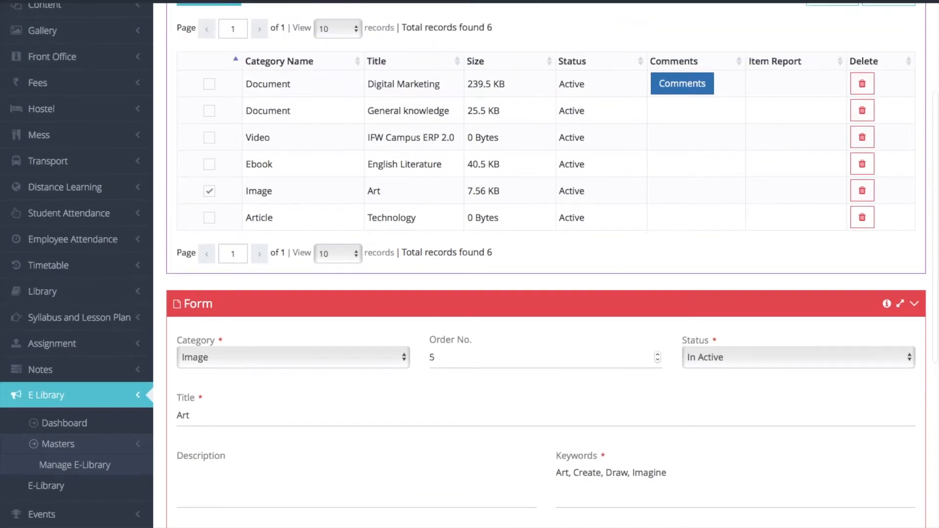
pyautogui.click(211, 165)
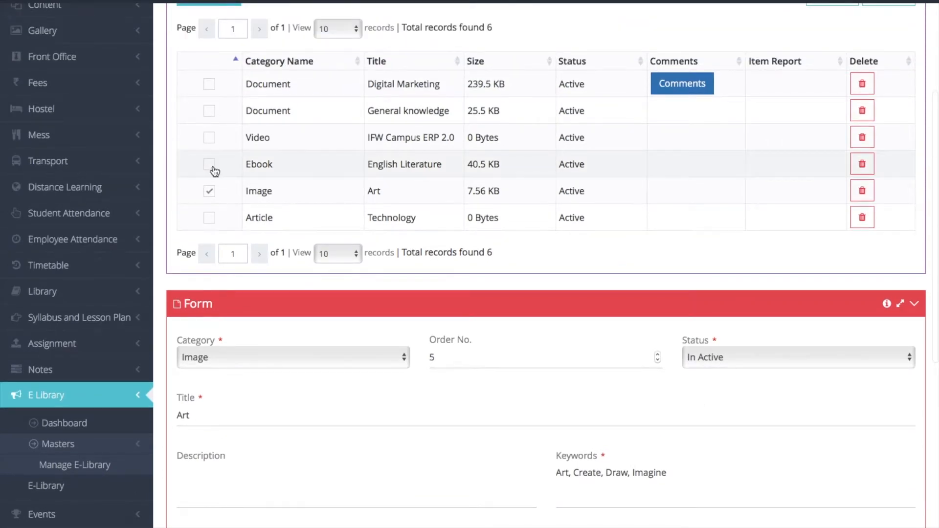
pyautogui.click(241, 66)
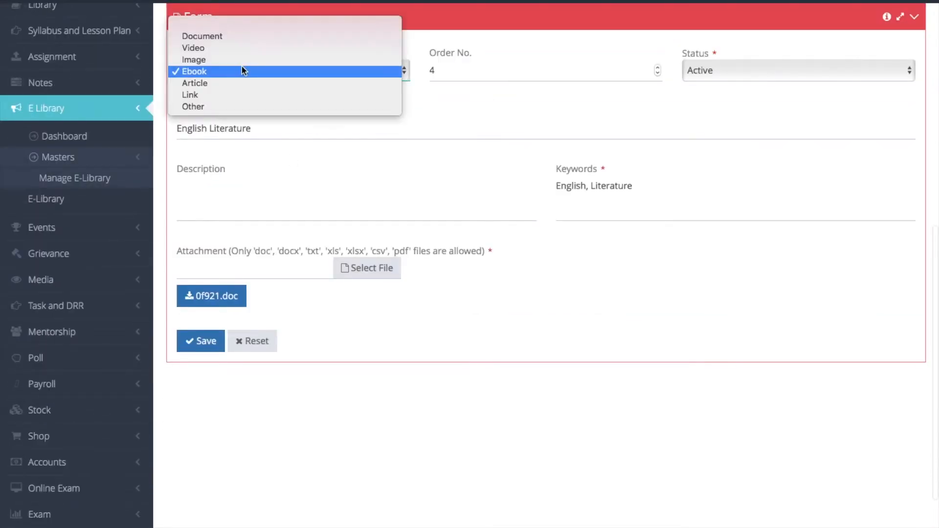
pyautogui.click(237, 70)
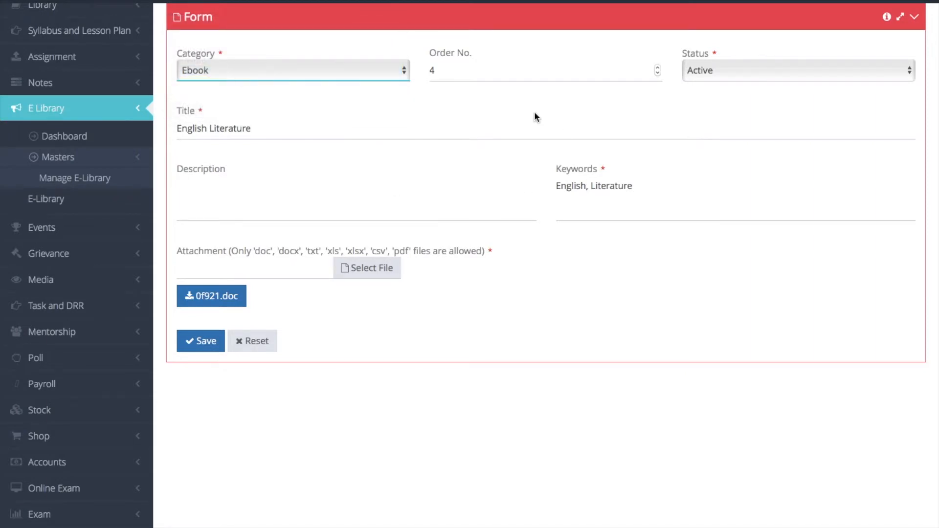
pyautogui.click(454, 71)
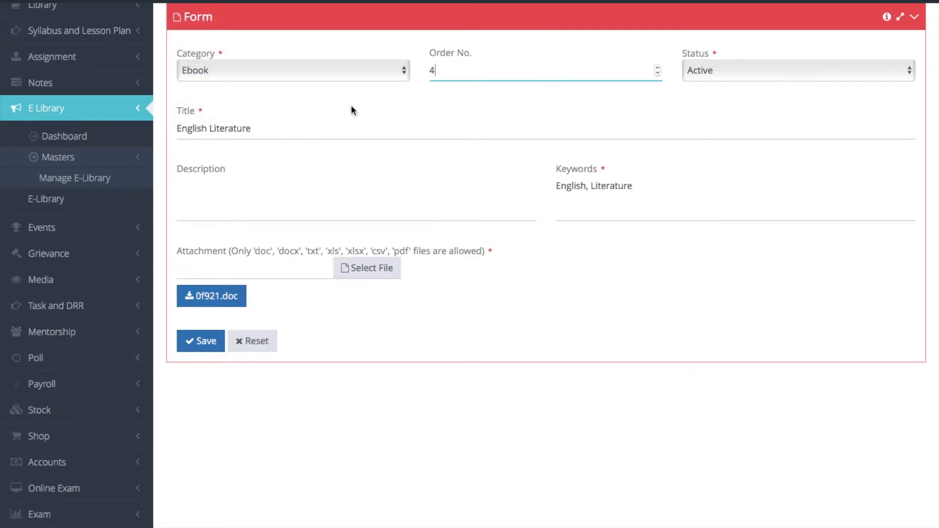
# Check the English Literature record's keywords and attachment file chooser without choosing a file, and save the record
pyautogui.click(707, 217)
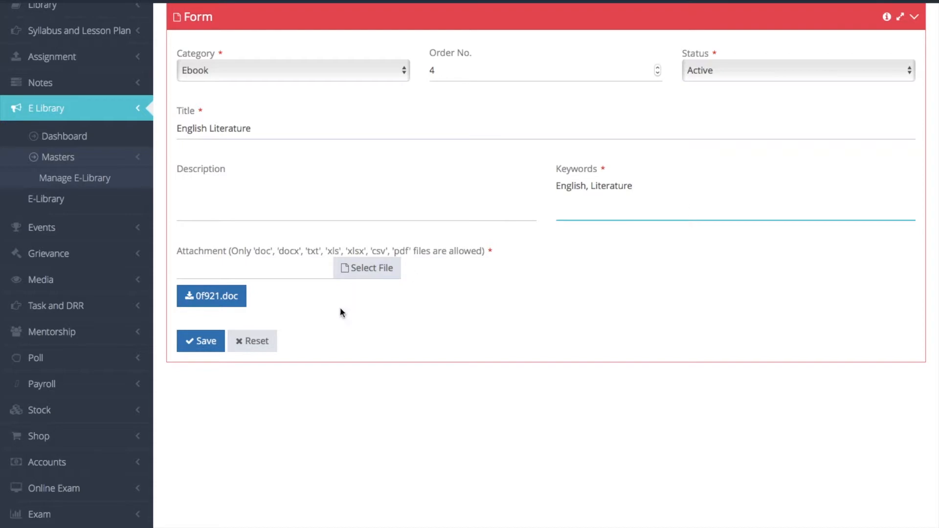
pyautogui.click(367, 268)
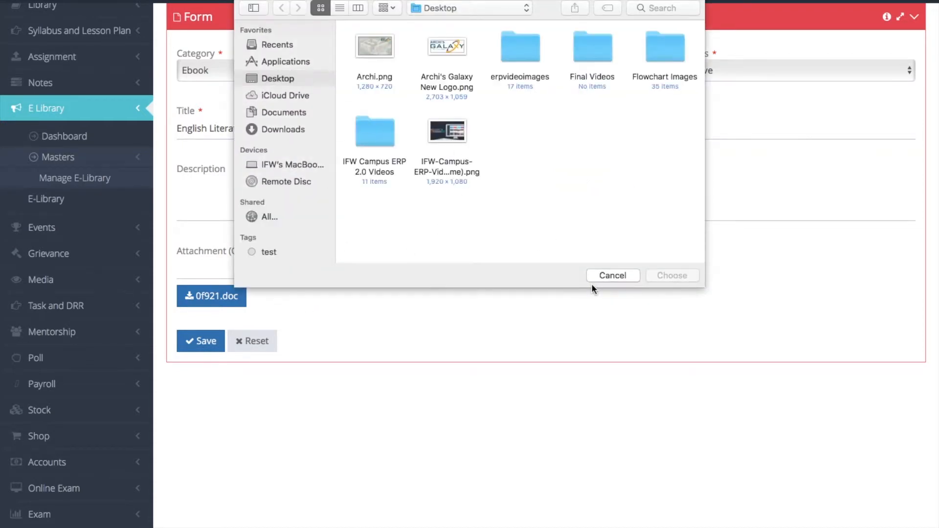
pyautogui.click(606, 275)
pyautogui.click(200, 342)
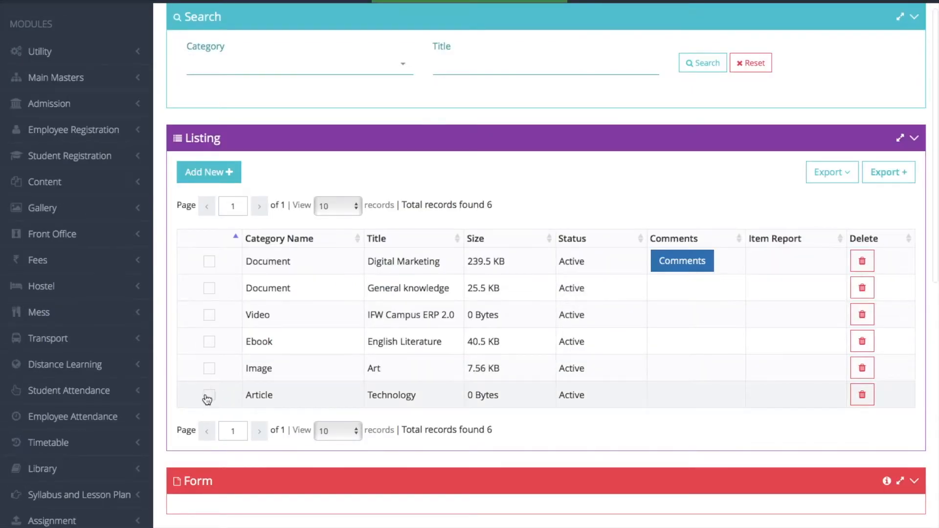
# Open the Technology article record from the listing and check its category options, order number and keywords
pyautogui.click(209, 398)
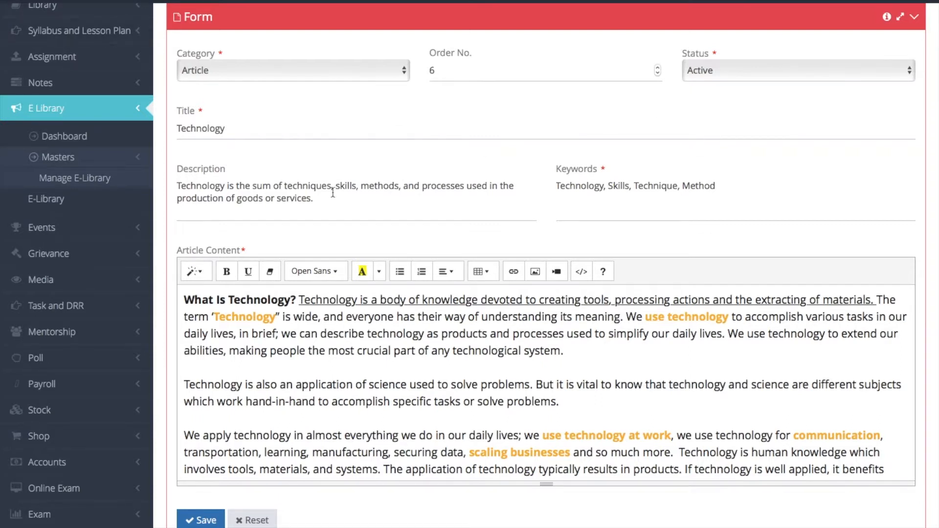
pyautogui.click(292, 69)
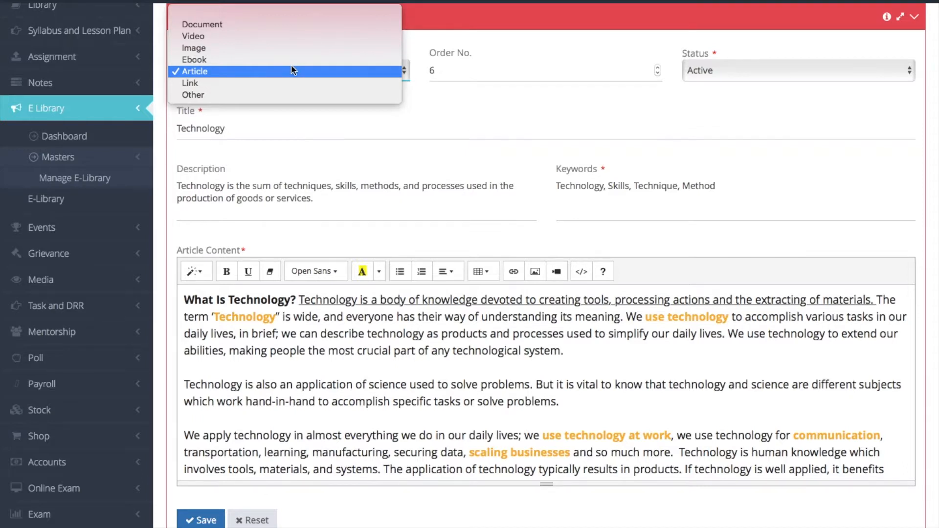
pyautogui.click(292, 73)
pyautogui.click(495, 66)
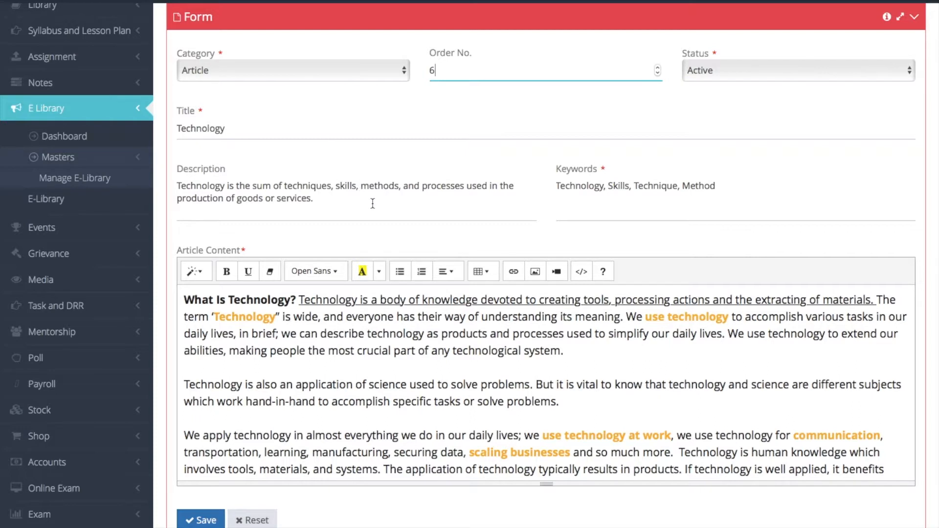
pyautogui.click(739, 184)
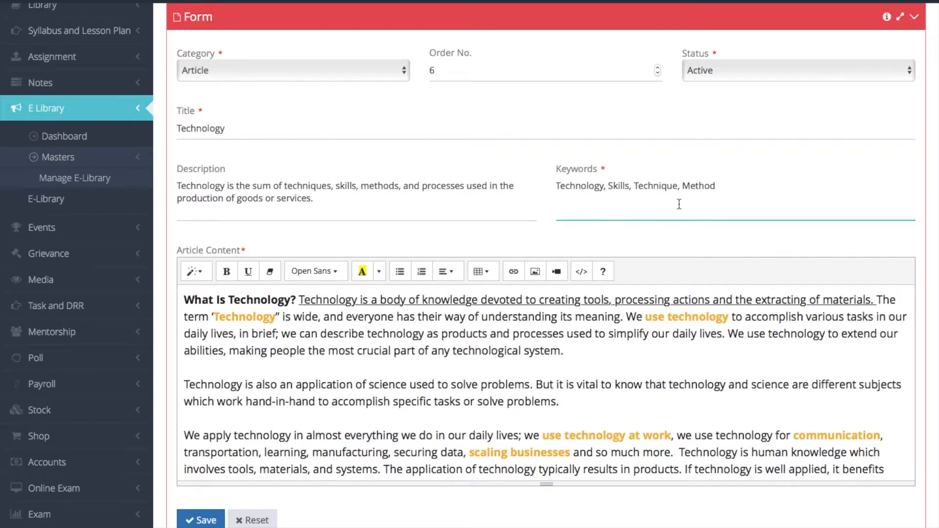
# Read through the Technology record's article content and return to its beginning
pyautogui.press('Tab')
pyautogui.press('Down')
pyautogui.press('Down')
pyautogui.press('Down')
pyautogui.press('Down')
pyautogui.press('Down')
pyautogui.press('Down')
pyautogui.press('Down')
pyautogui.press('Down')
pyautogui.press('Down')
pyautogui.press('Down')
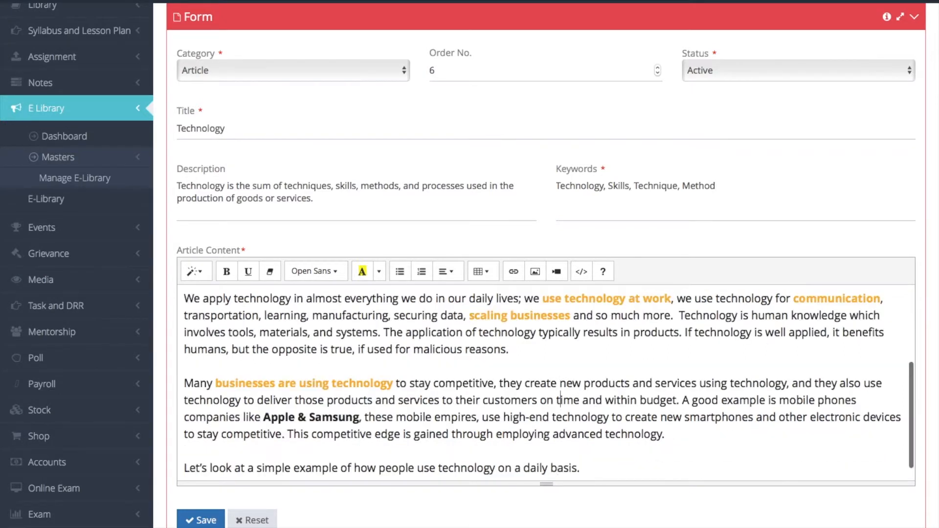
pyautogui.press('Up')
pyautogui.press('Up')
pyautogui.press('Up')
pyautogui.press('Up')
pyautogui.press('Up')
pyautogui.press('Up')
pyautogui.press('Up')
pyautogui.press('Up')
pyautogui.press('Up')
pyautogui.press('Up')
pyautogui.press('Up')
pyautogui.press('Up')
pyautogui.press('Up')
pyautogui.press('Up')
pyautogui.press('Up')
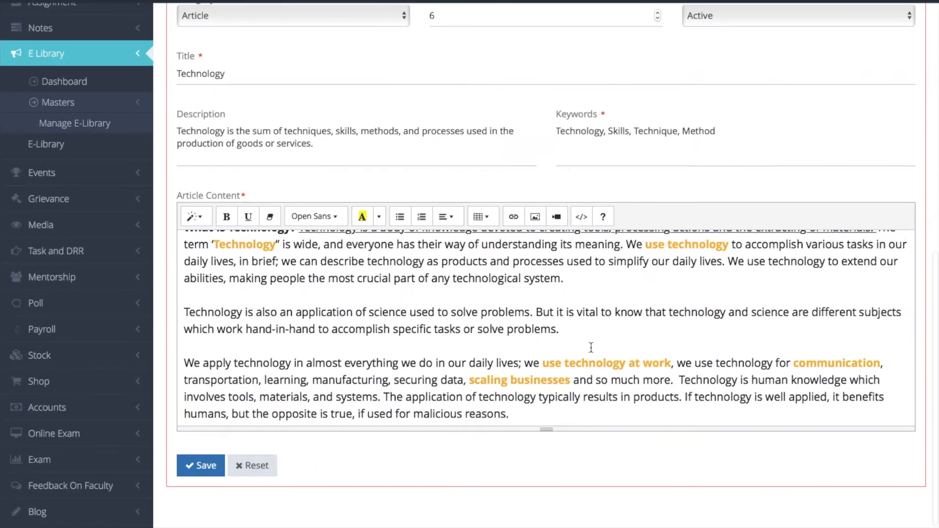
# Look at the article editor's image and link insertion dialogs without inserting anything
pyautogui.click(535, 217)
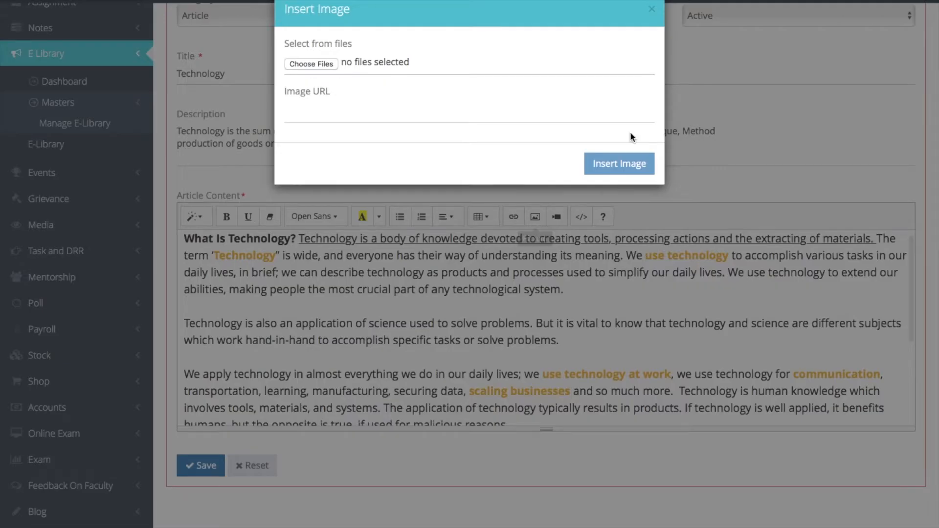
pyautogui.click(651, 9)
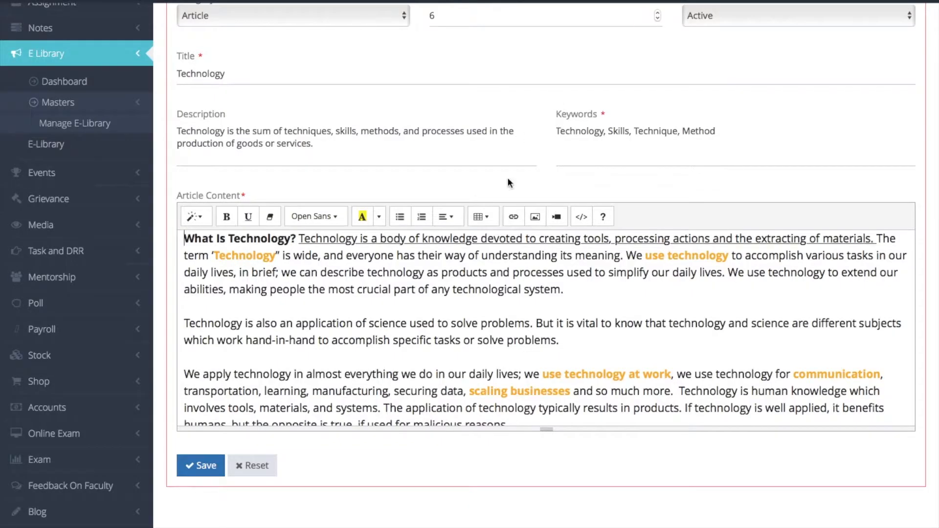
pyautogui.click(513, 224)
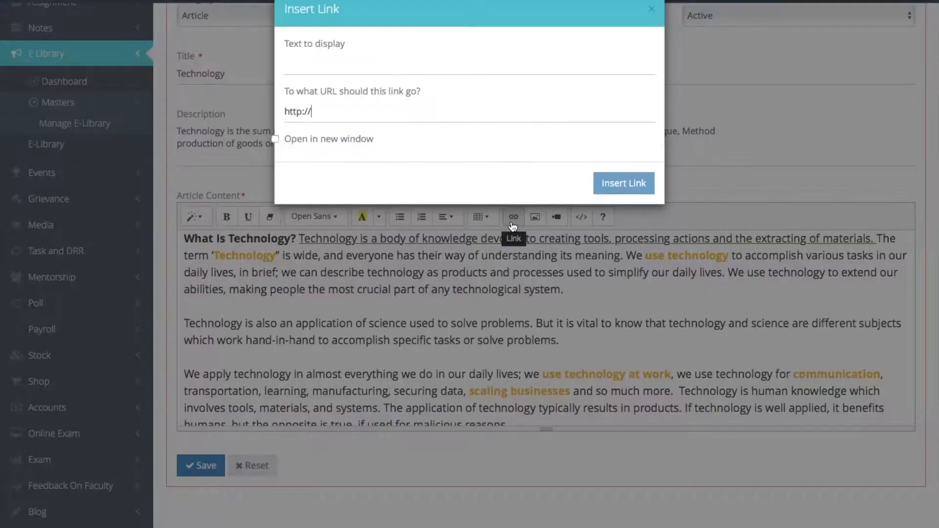
pyautogui.click(651, 10)
# Look over the article editor's table sizes, font families and paragraph styles without applying any
pyautogui.click(483, 216)
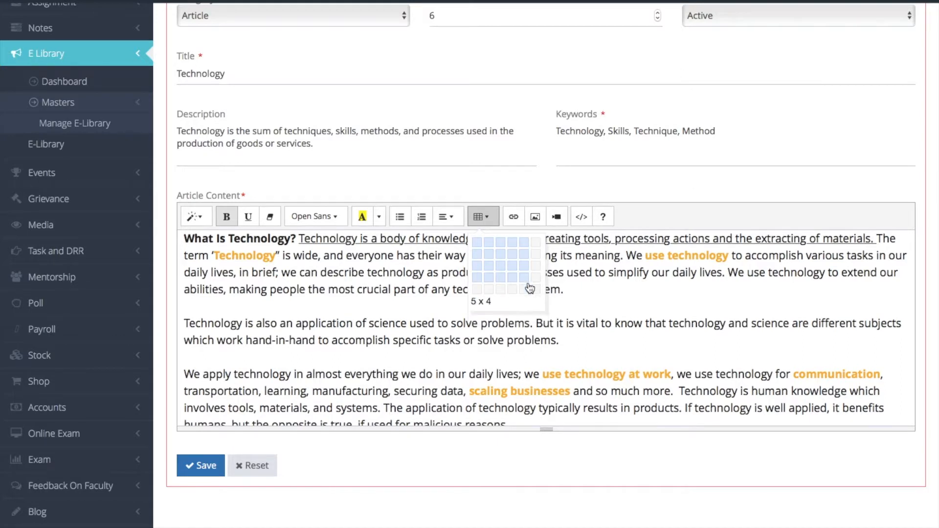
pyautogui.click(319, 217)
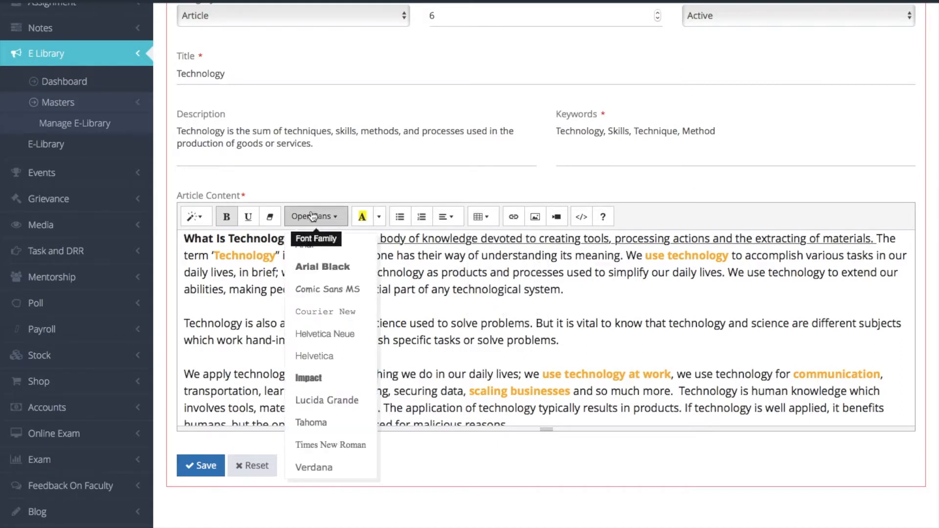
pyautogui.click(203, 223)
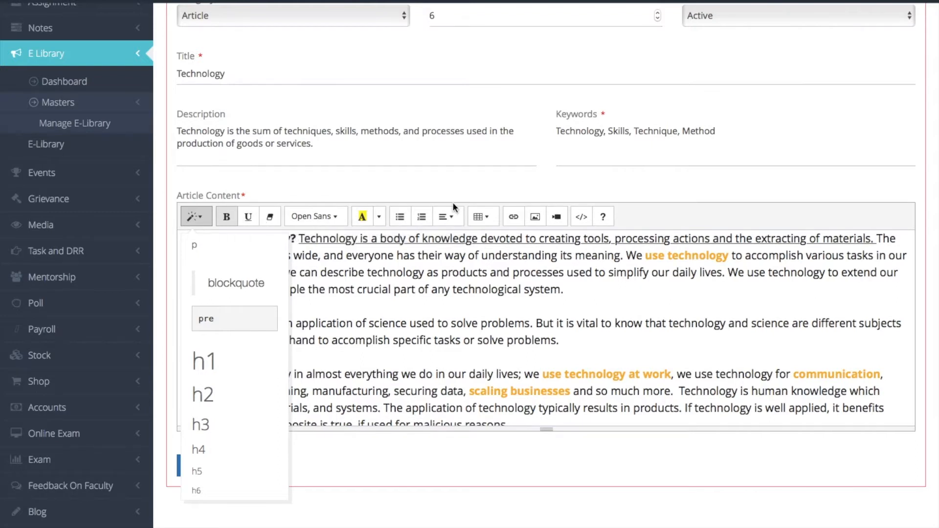
pyautogui.click(656, 213)
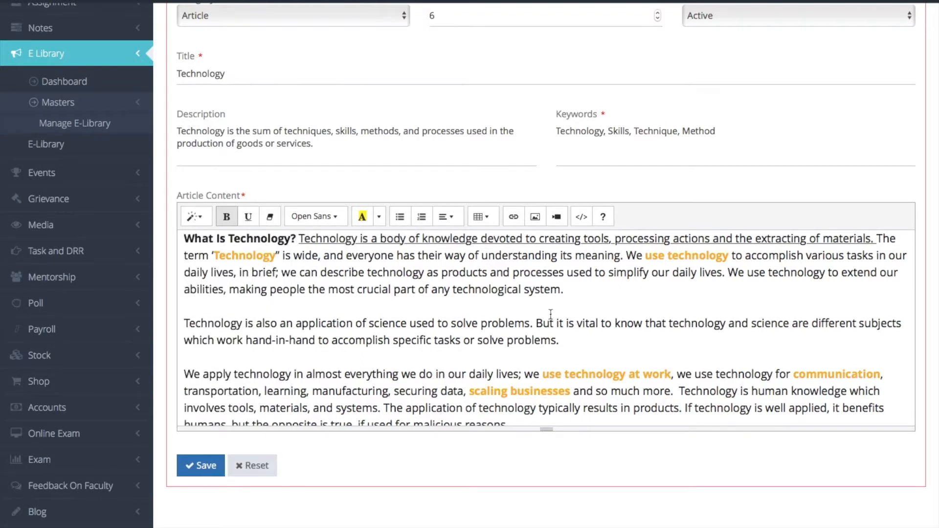
# Review the end of the article content and save the Technology record
pyautogui.click(667, 340)
pyautogui.scroll(-3, 557, 362)
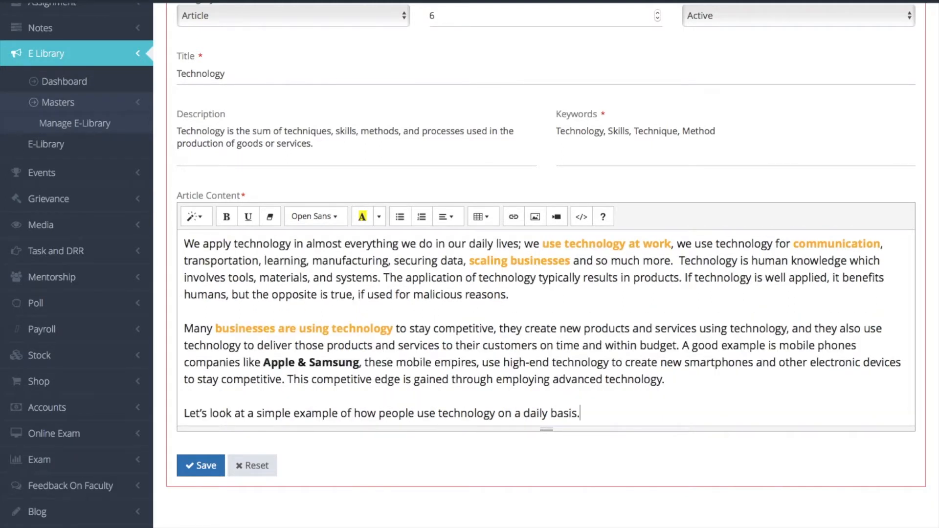
pyautogui.click(203, 466)
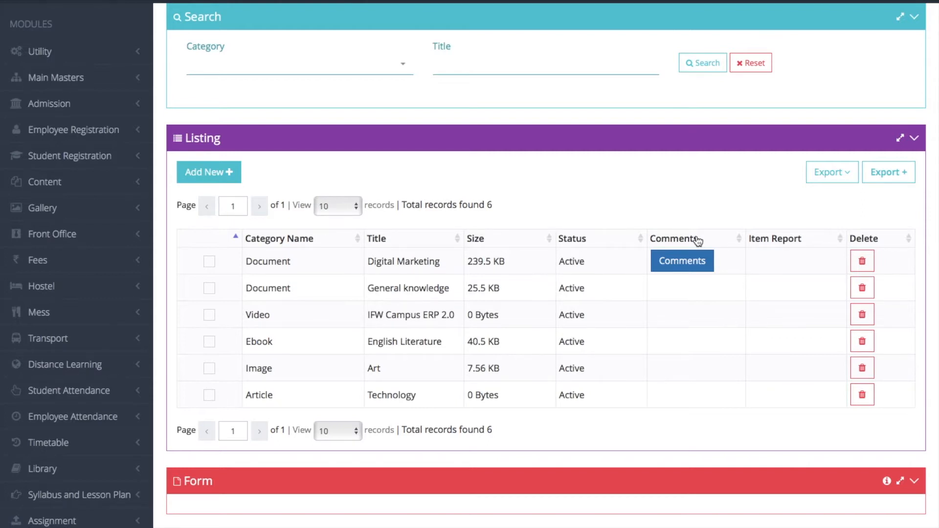
# Check the export formats offered for the E-Library listing and print the listing
pyautogui.scroll(1, 903, 255)
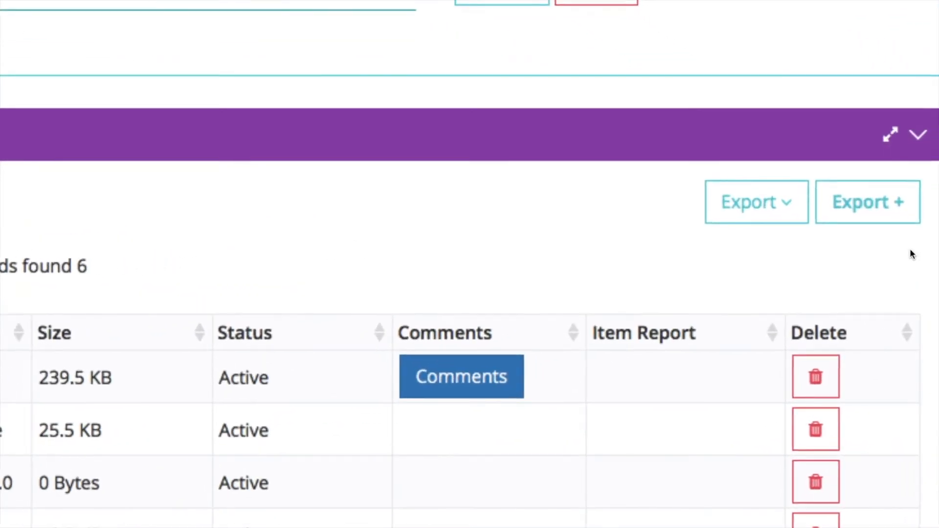
pyautogui.click(759, 203)
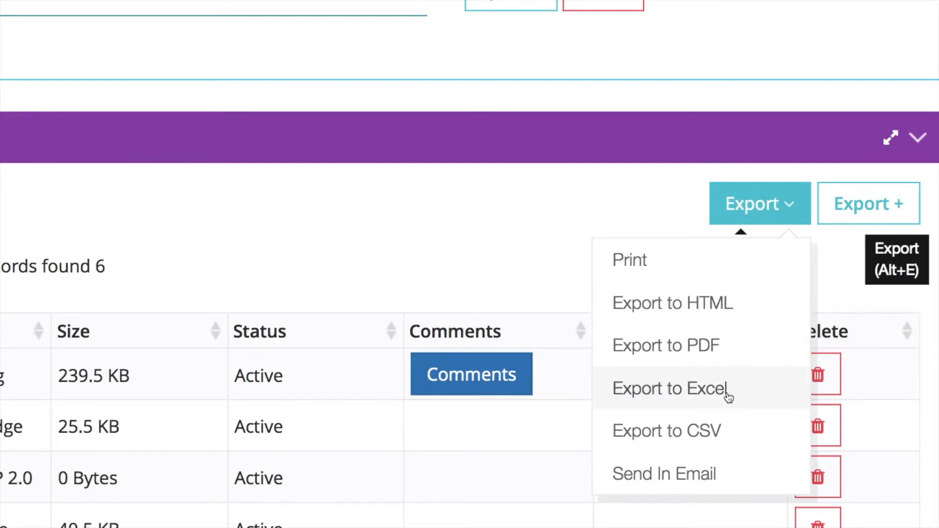
pyautogui.click(553, 176)
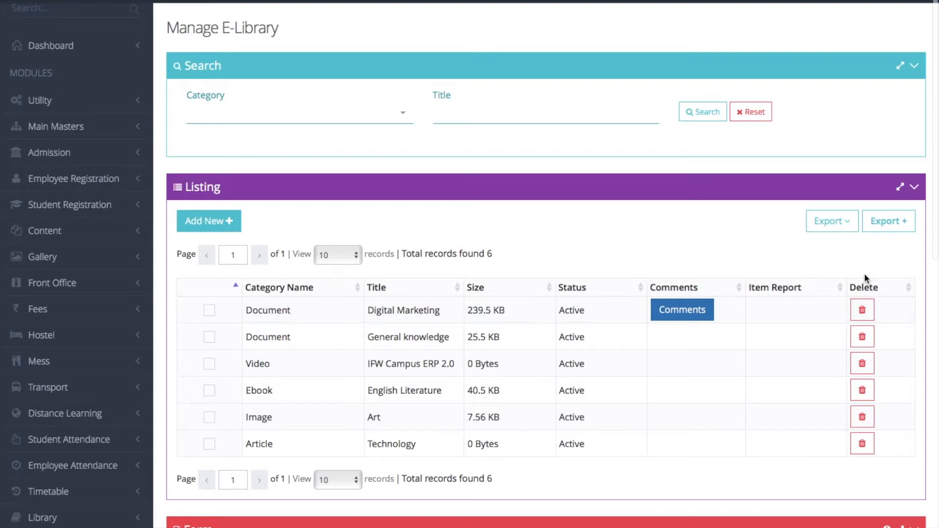
pyautogui.click(823, 228)
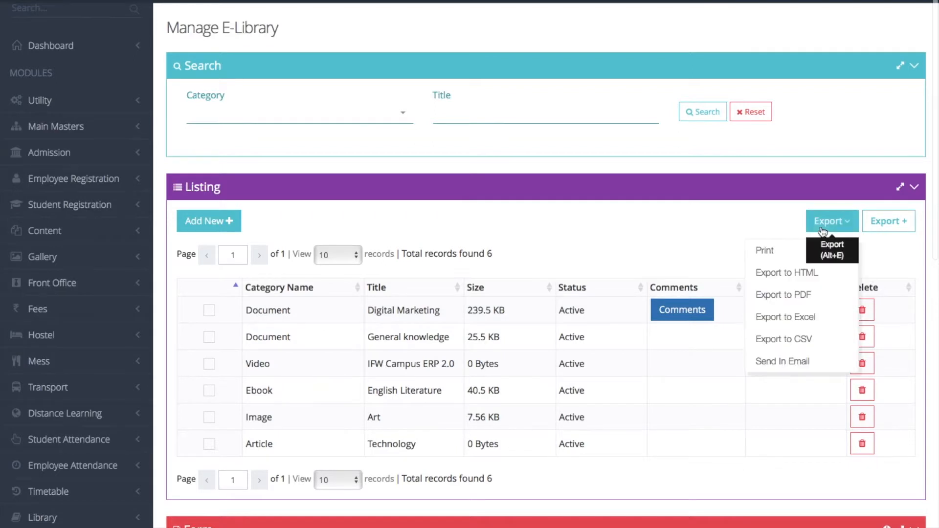
pyautogui.click(771, 256)
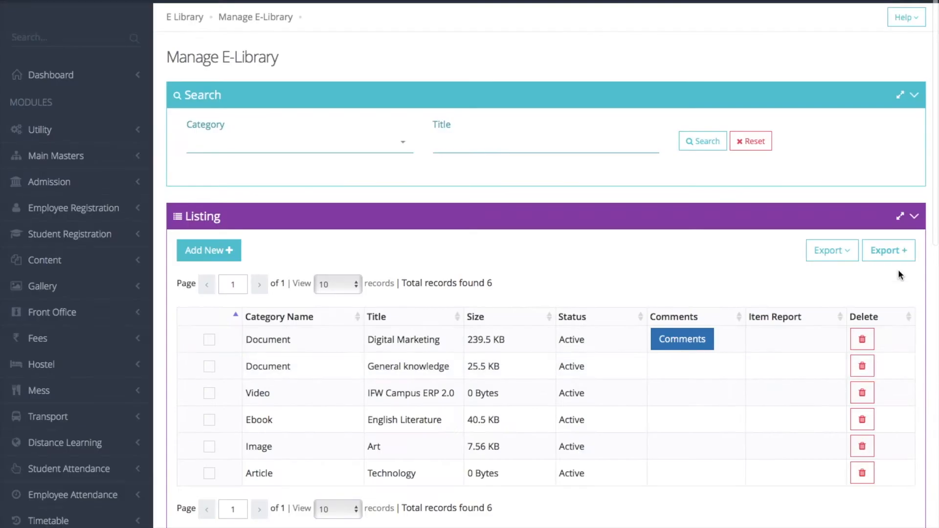
# Start a customised export of the listing with the columns Title, Category, Views, Likes, Rating and Downloads
pyautogui.click(889, 254)
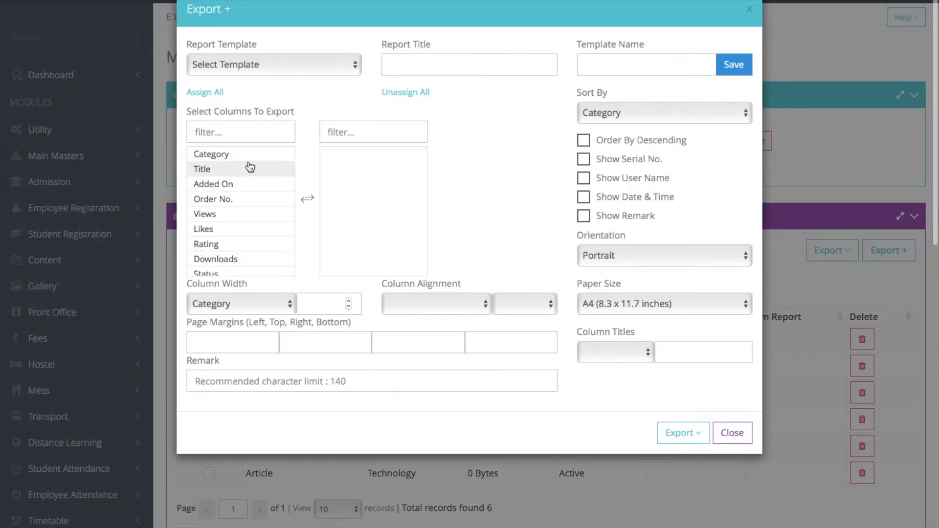
pyautogui.click(249, 169)
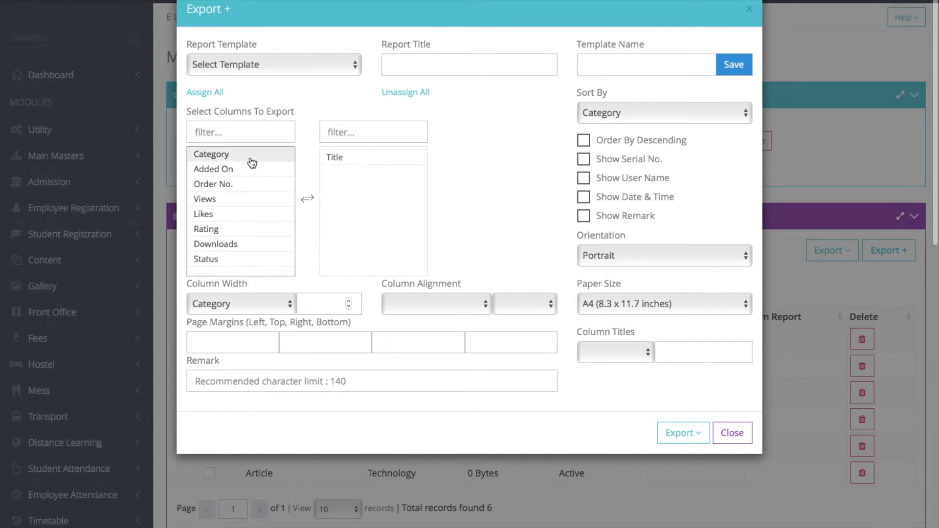
pyautogui.click(250, 155)
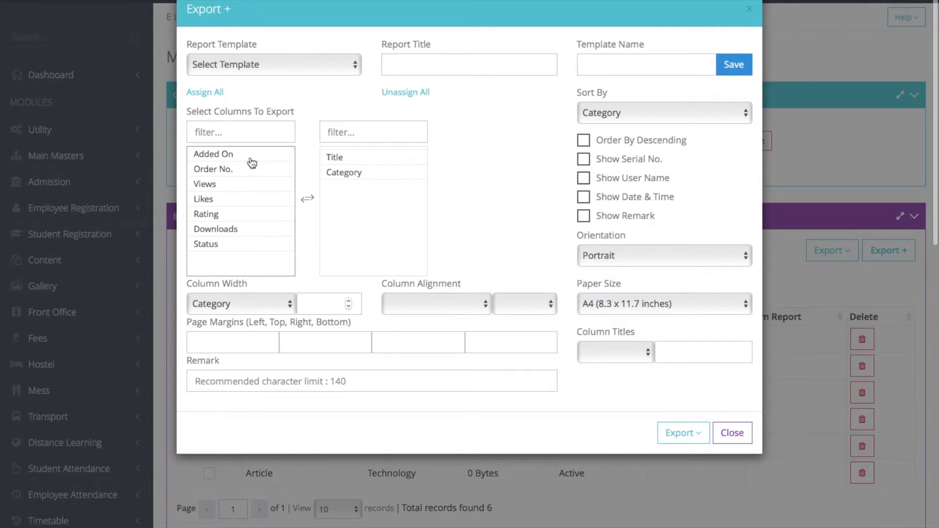
pyautogui.click(250, 185)
pyautogui.click(250, 185)
pyautogui.click(251, 185)
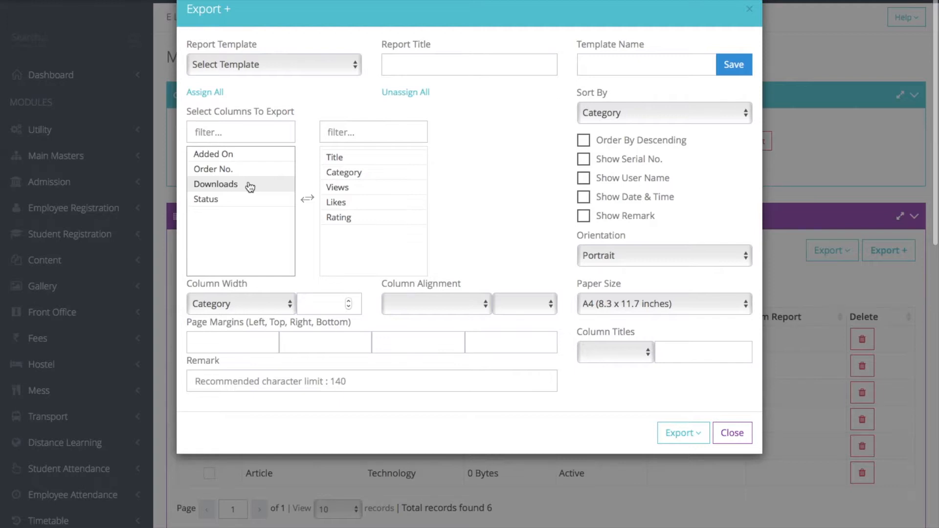
pyautogui.click(250, 185)
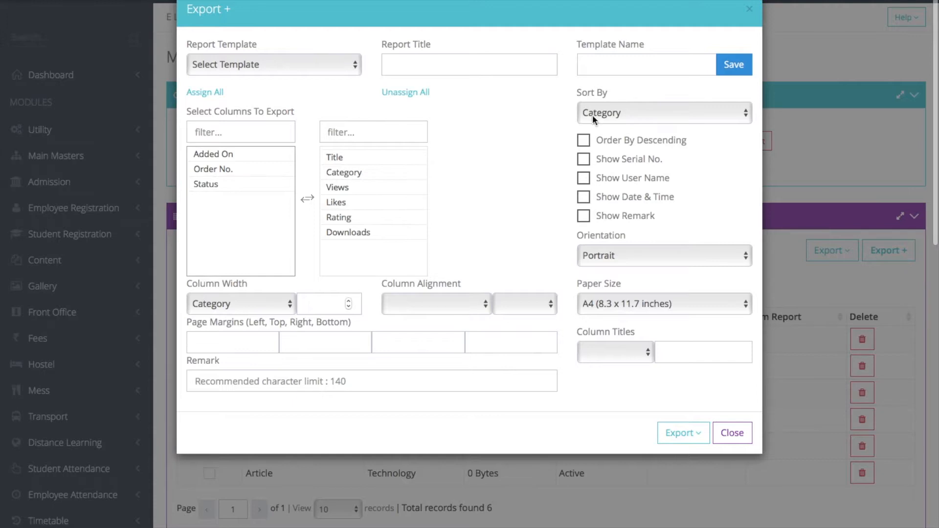
# Include serial numbers in the customised E-Library export and print the report
pyautogui.click(584, 159)
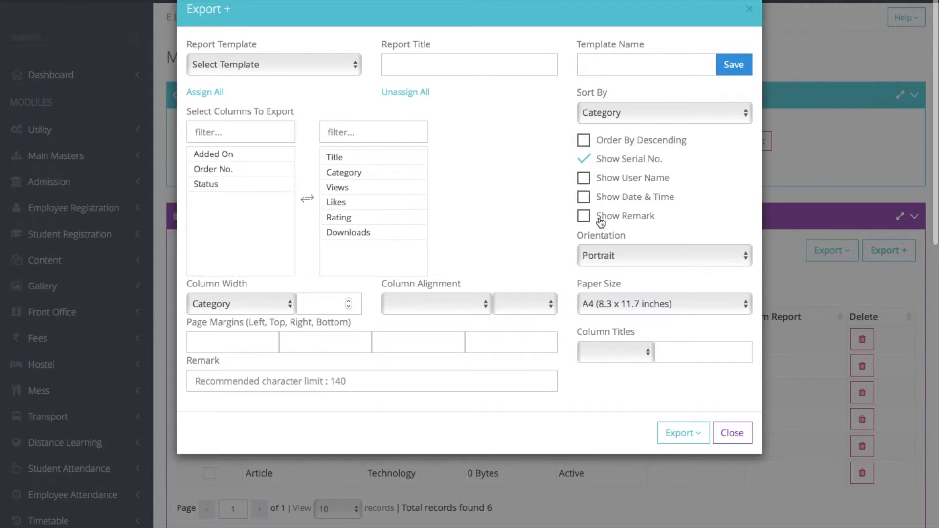
pyautogui.click(680, 438)
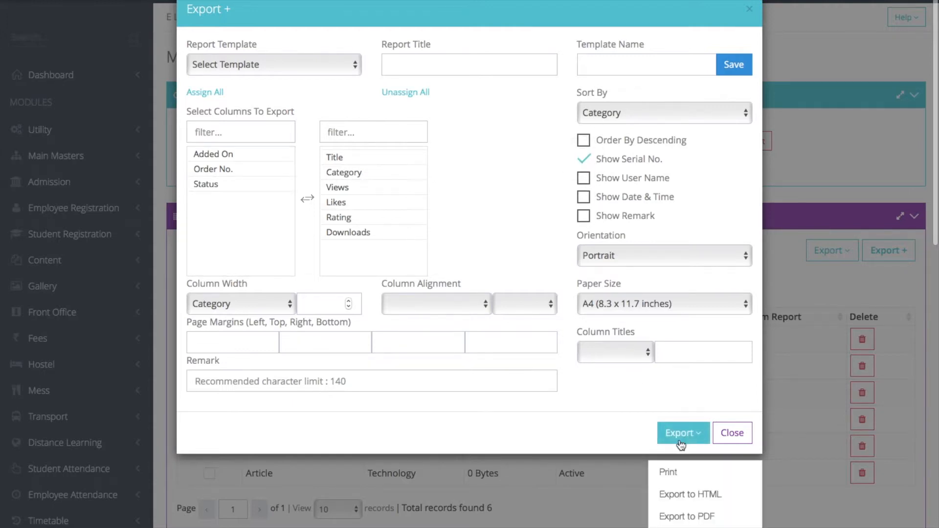
pyautogui.click(682, 475)
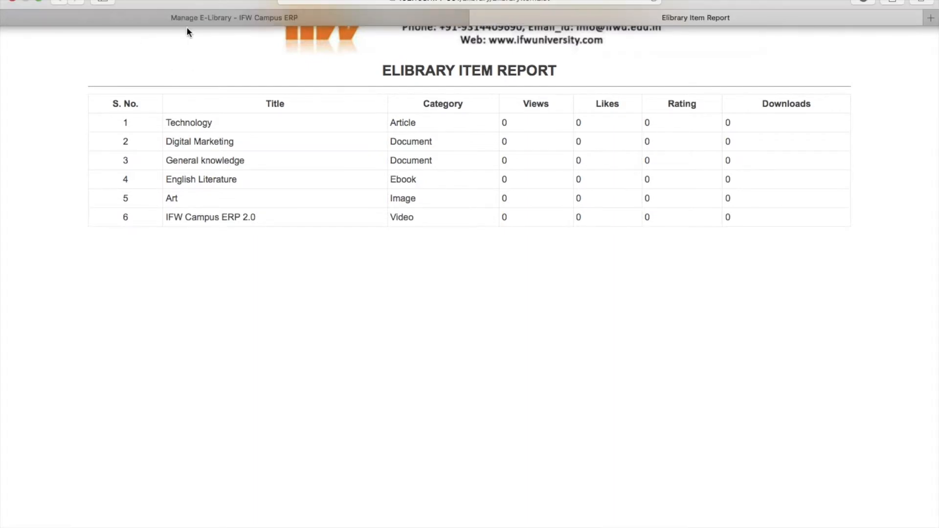
# Return from the printed report to the E Library dashboard and browse the items on the E-Library page
pyautogui.click(182, 18)
pyautogui.click(188, 16)
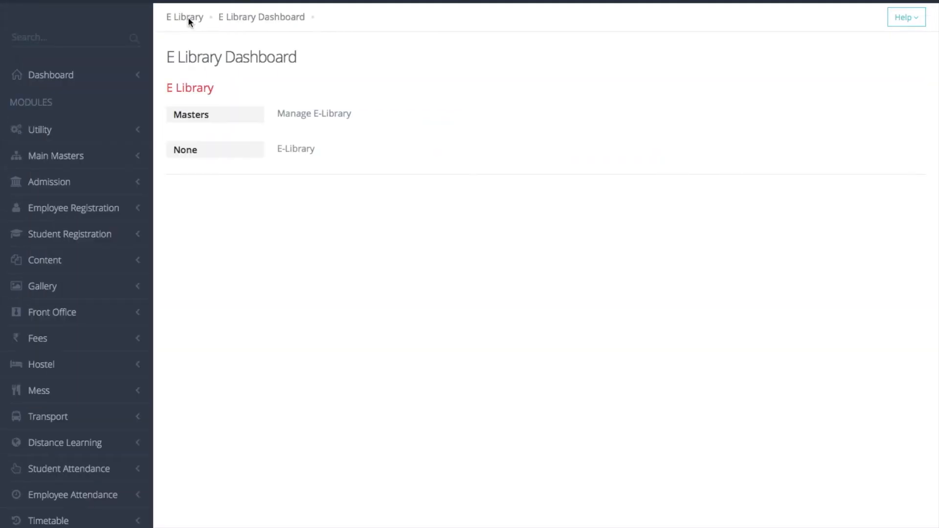
pyautogui.click(303, 149)
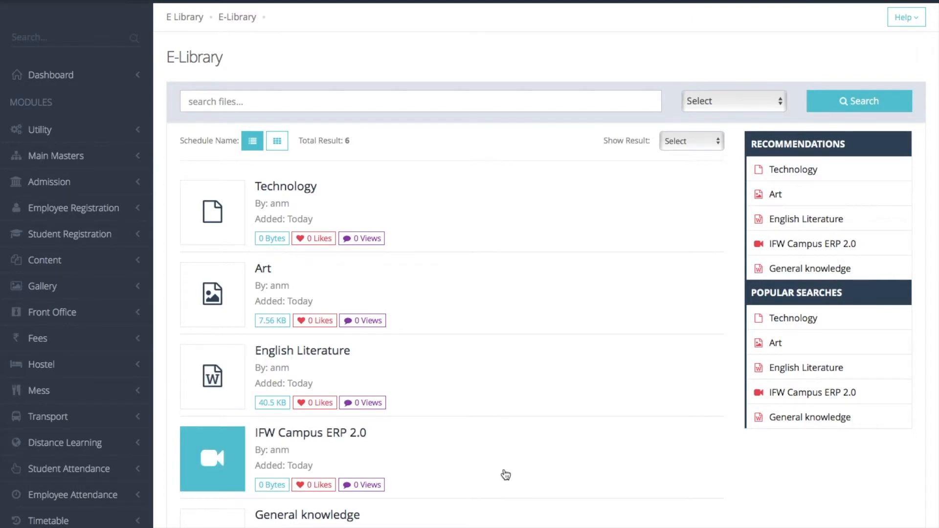
pyautogui.scroll(-5, 506, 474)
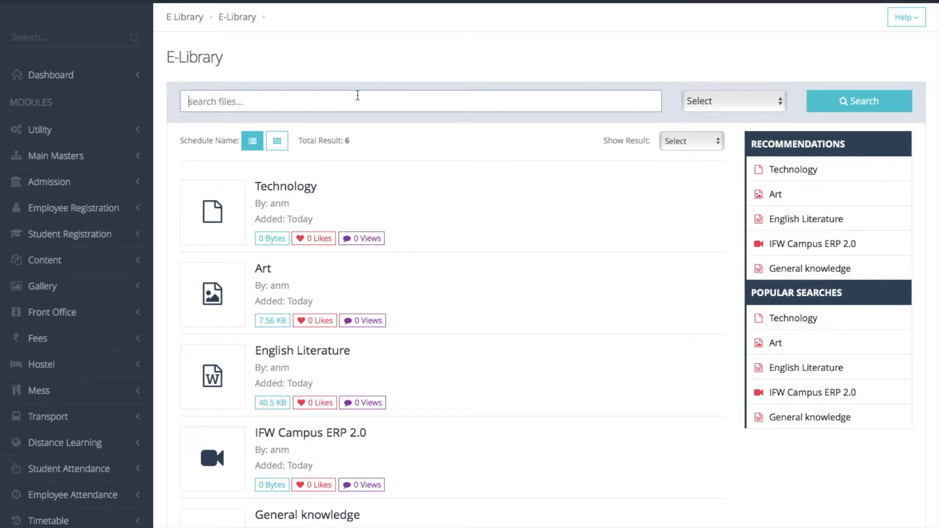
# Search the E-Library files for "technology", correcting the misspelled search term
pyautogui.write('techlogy')
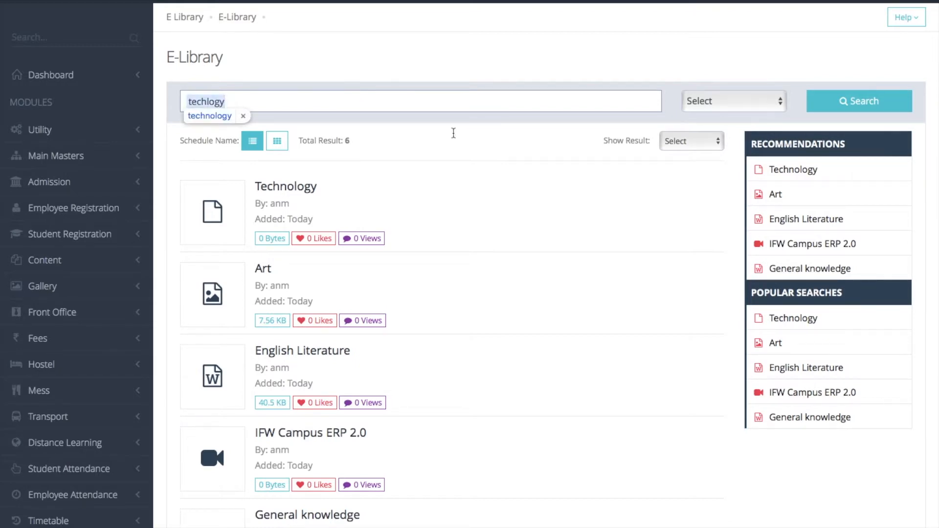
pyautogui.click(209, 116)
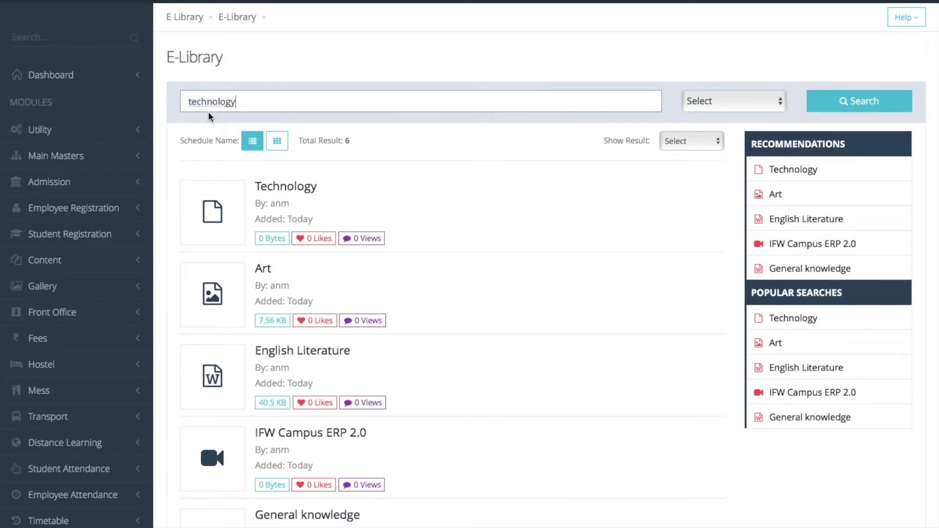
pyautogui.click(883, 104)
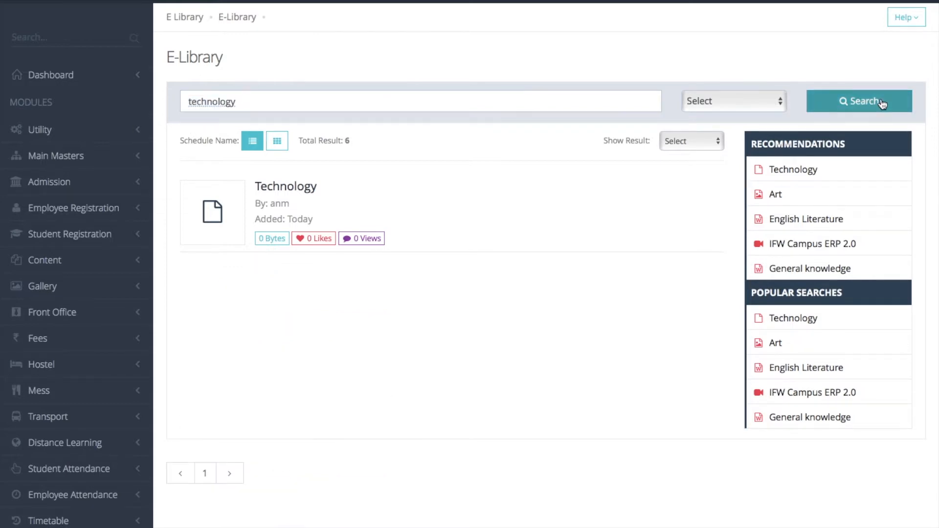
# Clear the search text and search the E-Library for items in the Document category
pyautogui.doubleClick(259, 109)
pyautogui.press('BackSpace')
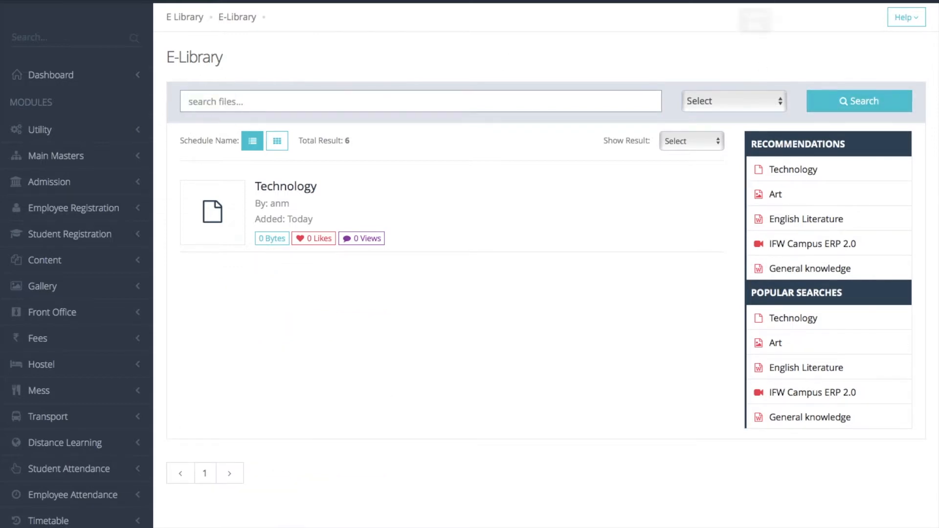
pyautogui.click(732, 102)
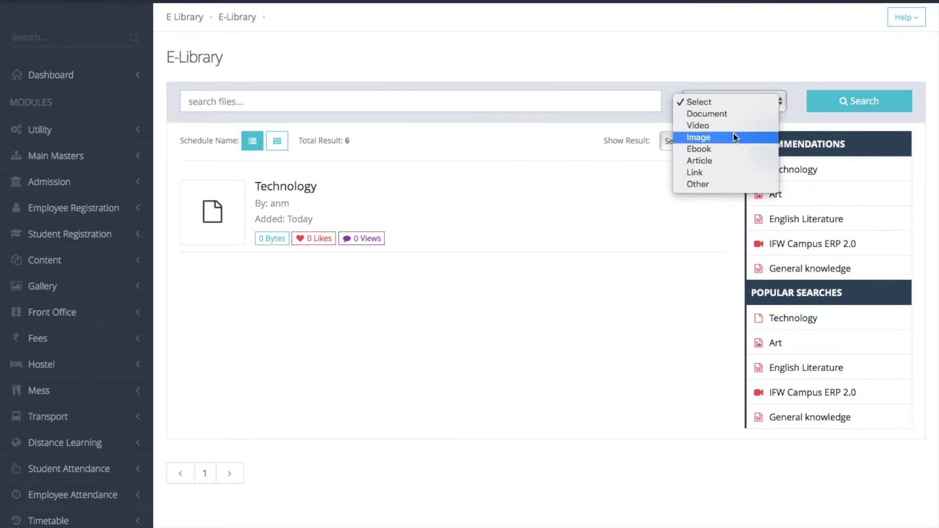
pyautogui.click(737, 116)
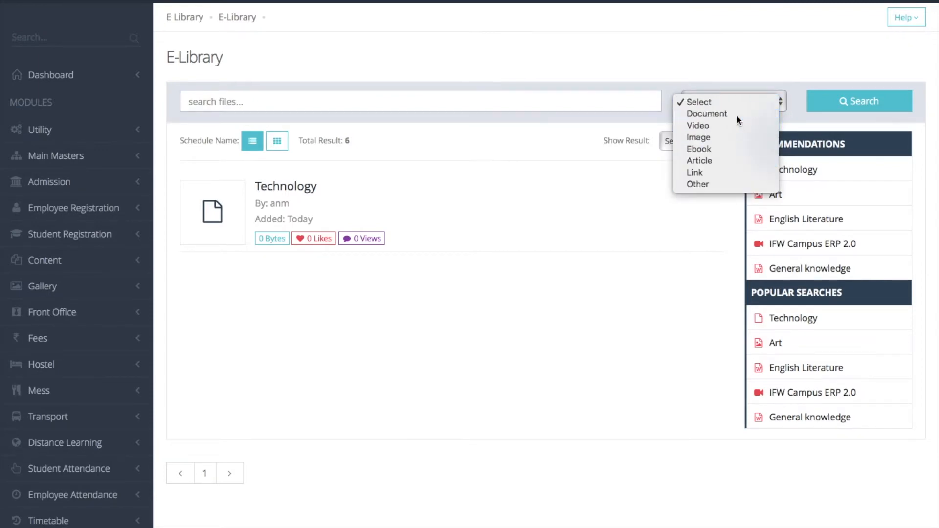
pyautogui.click(875, 100)
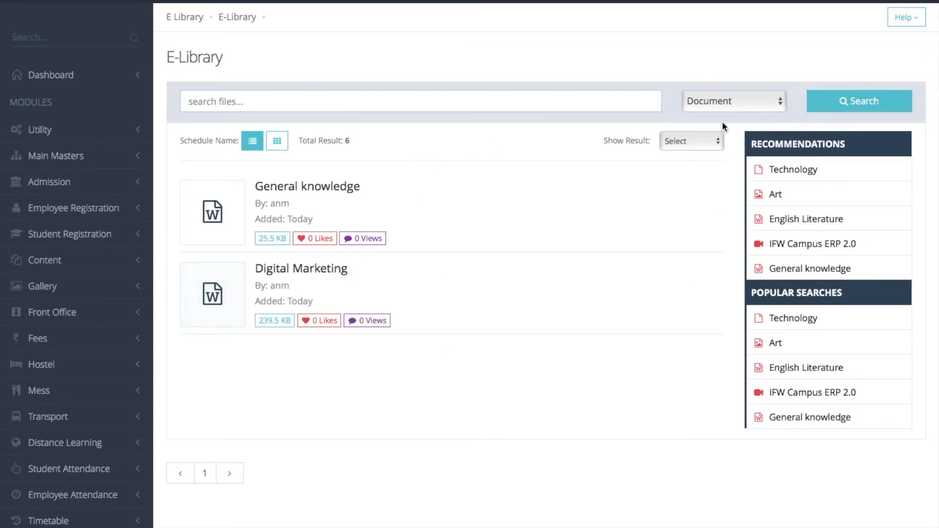
# Search the E-Library for items in the Ebook category
pyautogui.click(728, 99)
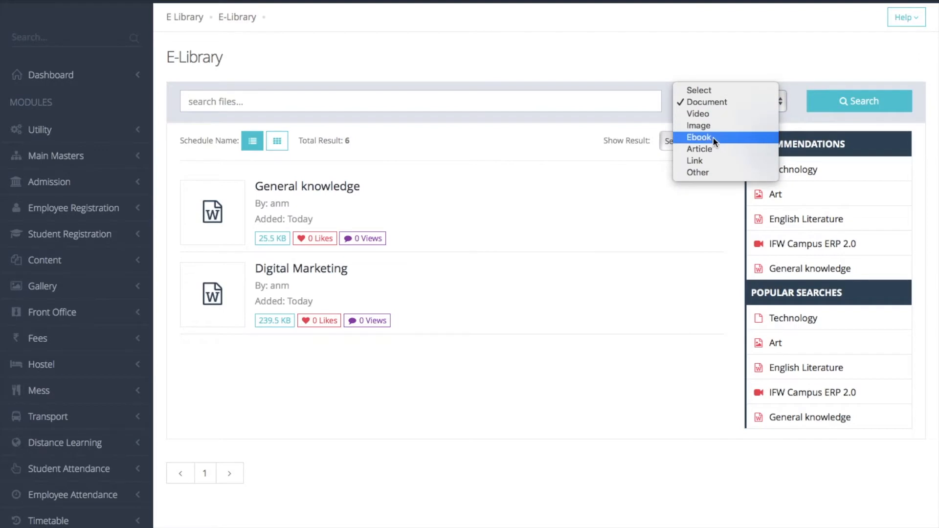
pyautogui.click(715, 140)
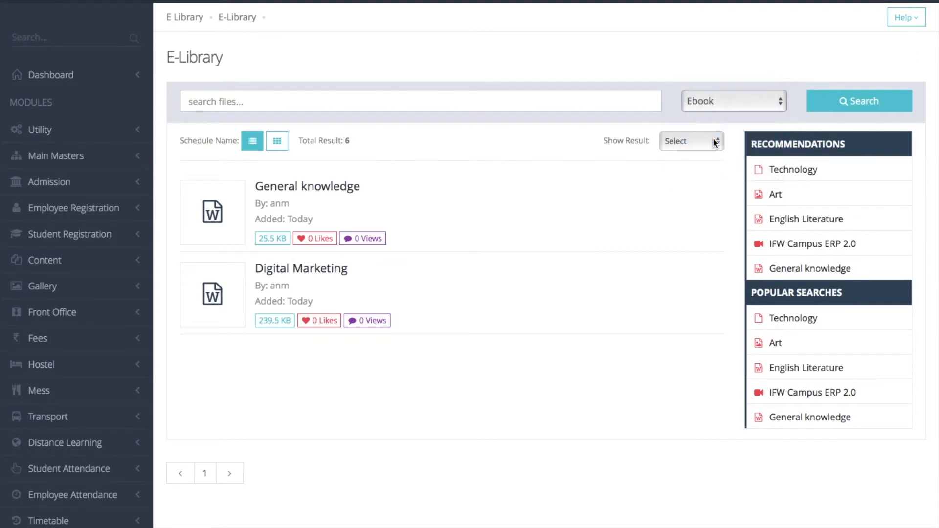
pyautogui.click(865, 103)
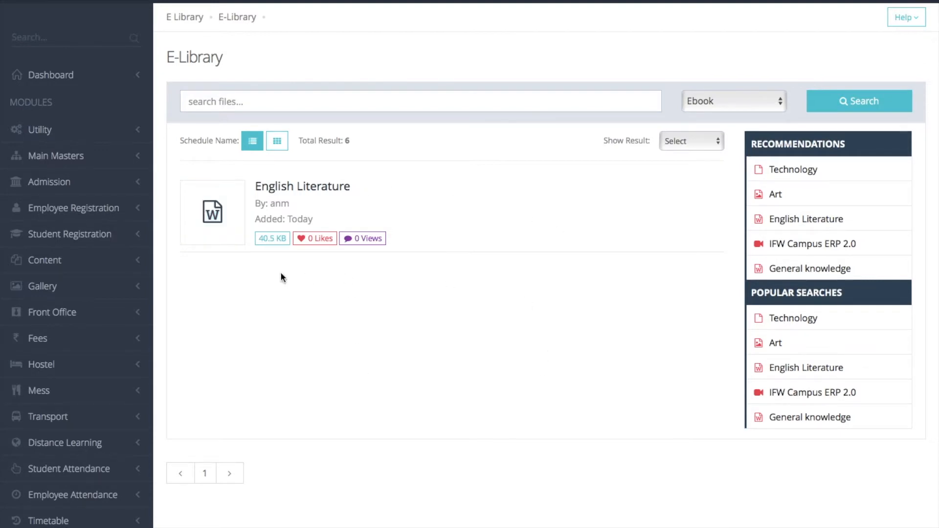
# Open the English Literature ebook, rate it five stars and submit the comment "Useful Details have been shared."
pyautogui.click(273, 192)
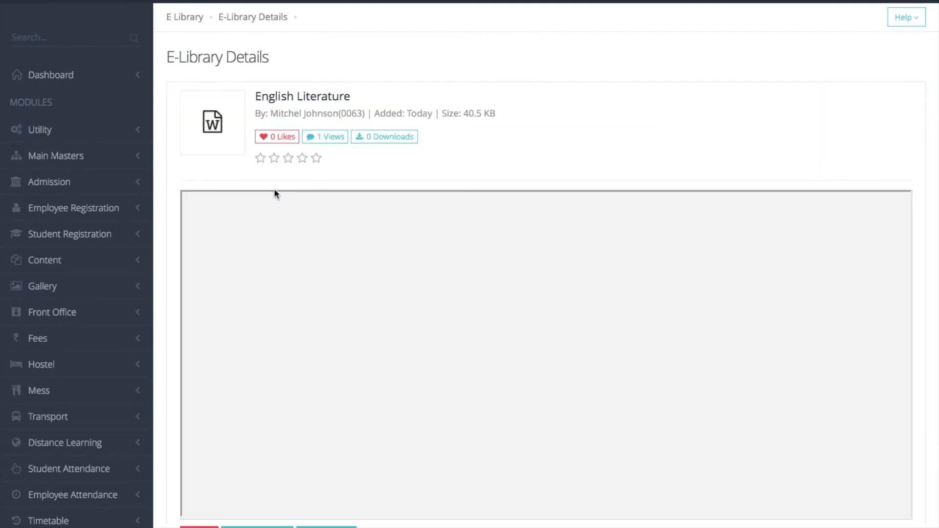
pyautogui.scroll(-8, 273, 193)
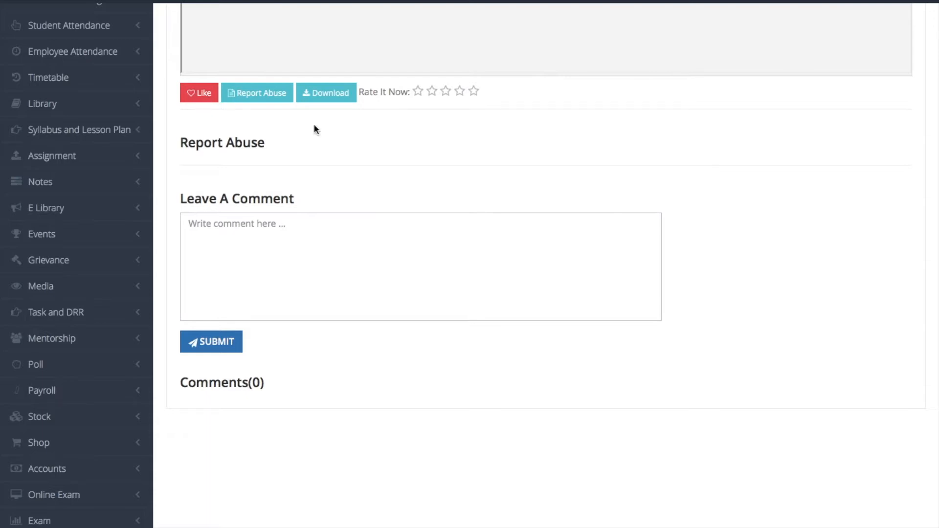
pyautogui.click(473, 92)
pyautogui.write('Useful Details have been shared.')
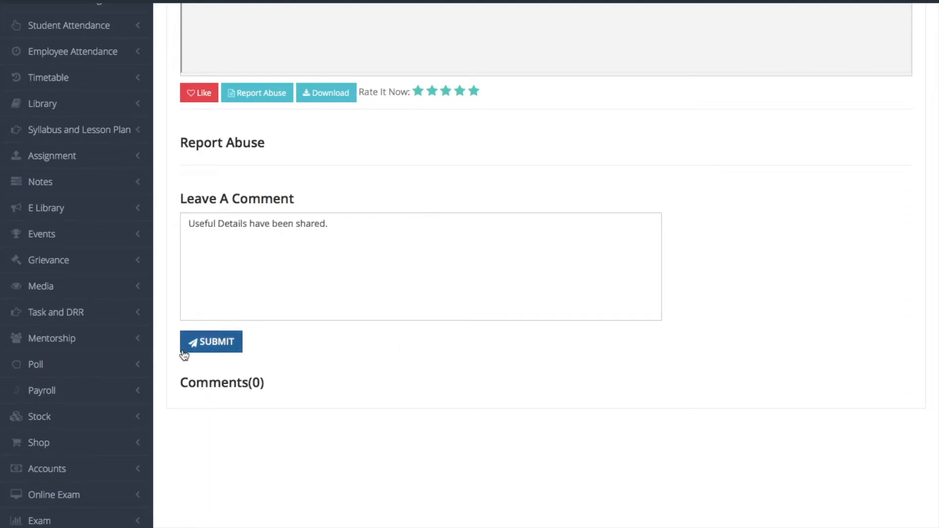
pyautogui.click(215, 342)
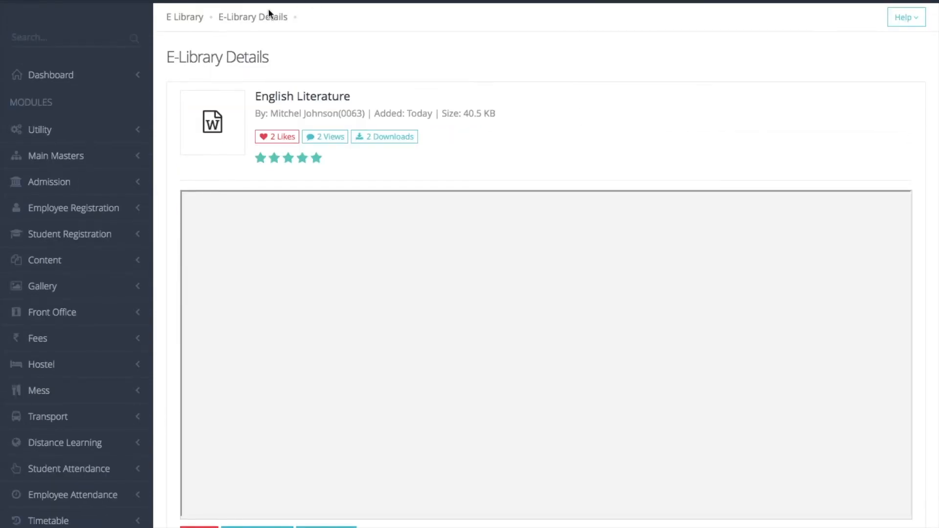
# Open the Digital Marketing record's comments from Manage E-Library and change the comment to "Nice and useful document!", saving it
pyautogui.click(190, 19)
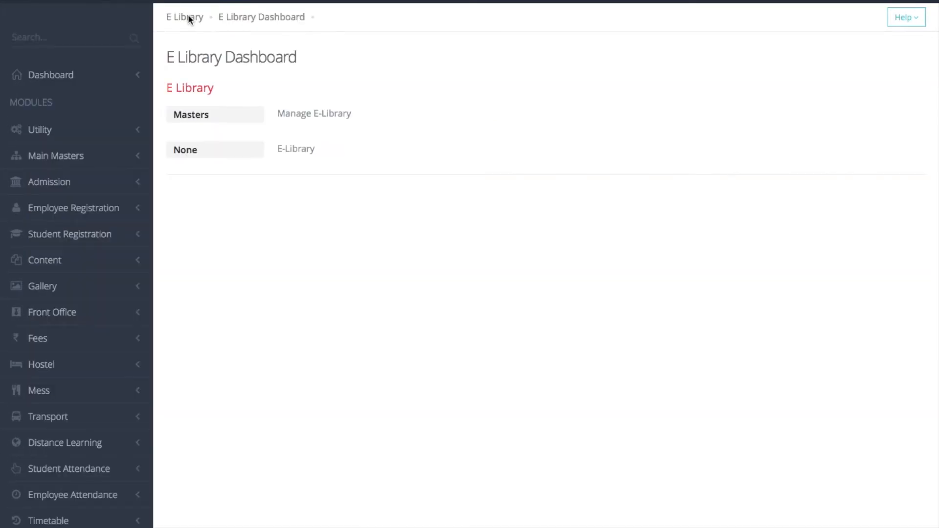
pyautogui.click(311, 118)
pyautogui.click(676, 340)
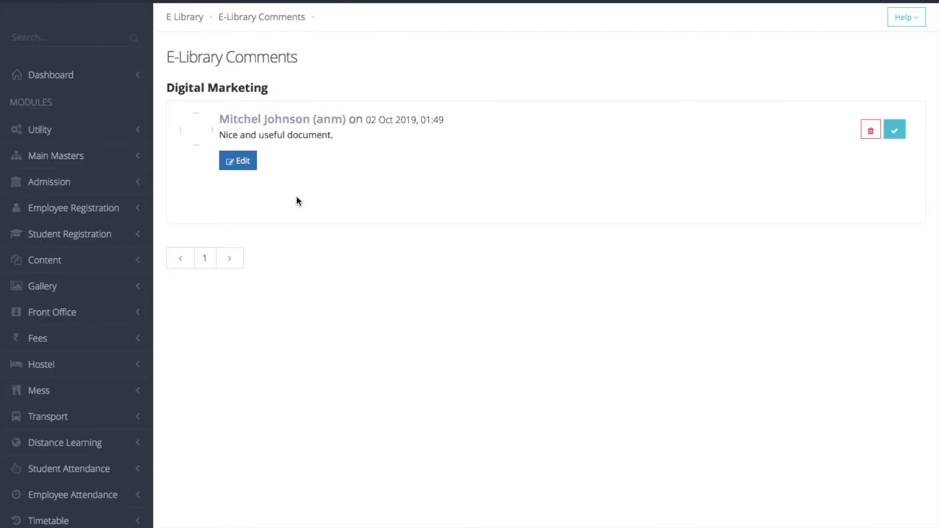
pyautogui.click(245, 162)
pyautogui.click(339, 135)
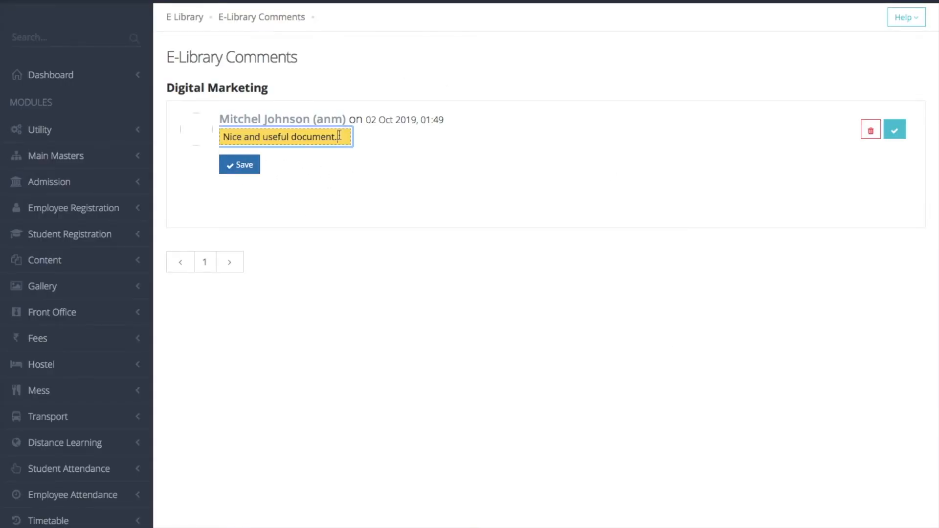
pyautogui.write('!')
pyautogui.click(258, 169)
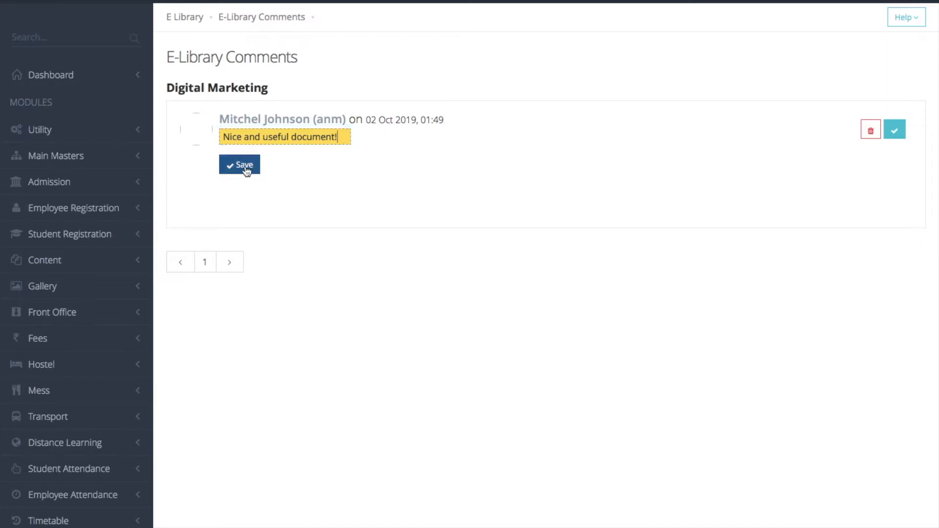
# Open the English Literature record's comments from Manage E-Library and approve the submitted comment
pyautogui.click(192, 16)
pyautogui.click(296, 115)
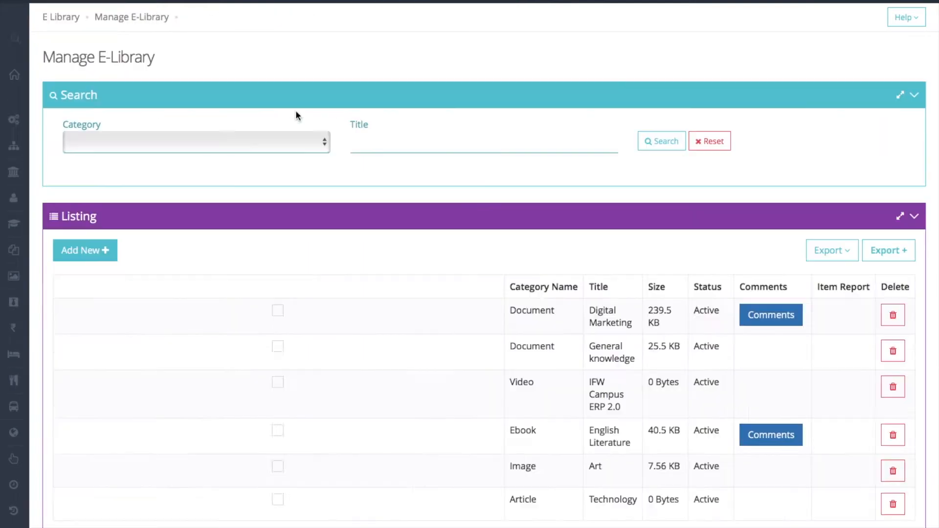
pyautogui.click(666, 421)
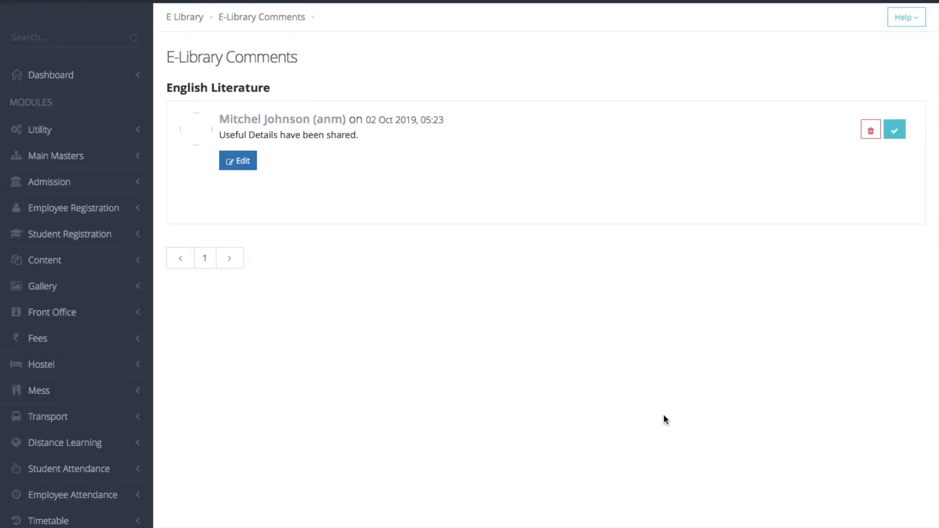
pyautogui.doubleClick(288, 136)
pyautogui.click(442, 183)
pyautogui.click(899, 135)
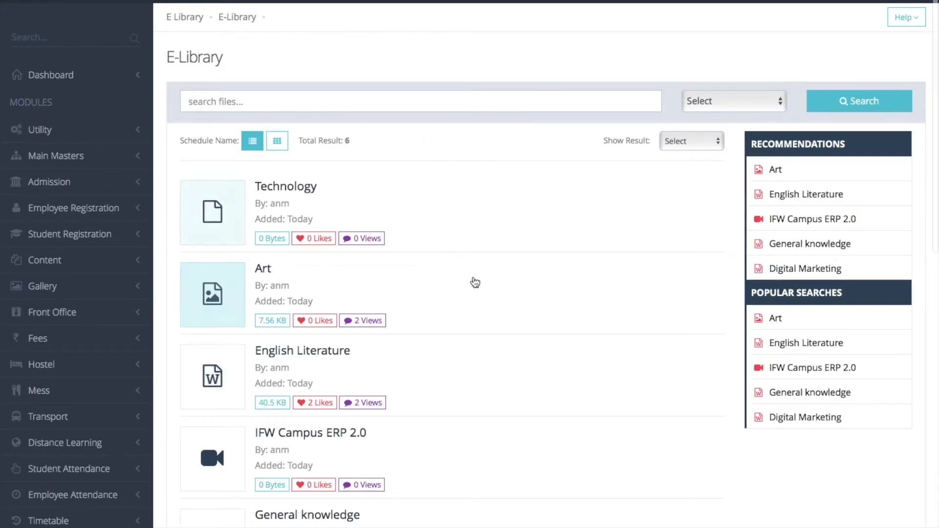
# Look over the E-Library items and open English Literature from the popular searches
pyautogui.scroll(-2, 484, 281)
pyautogui.scroll(-3, 212, 268)
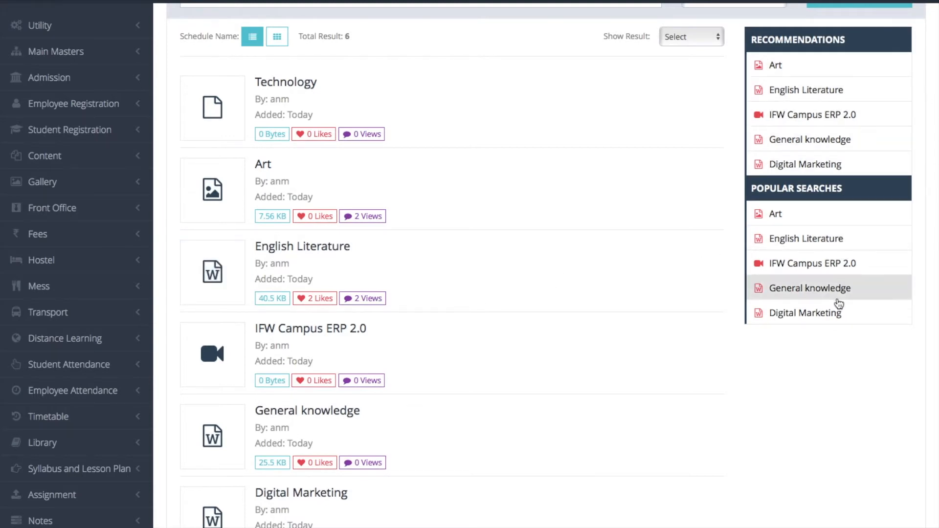
pyautogui.click(828, 238)
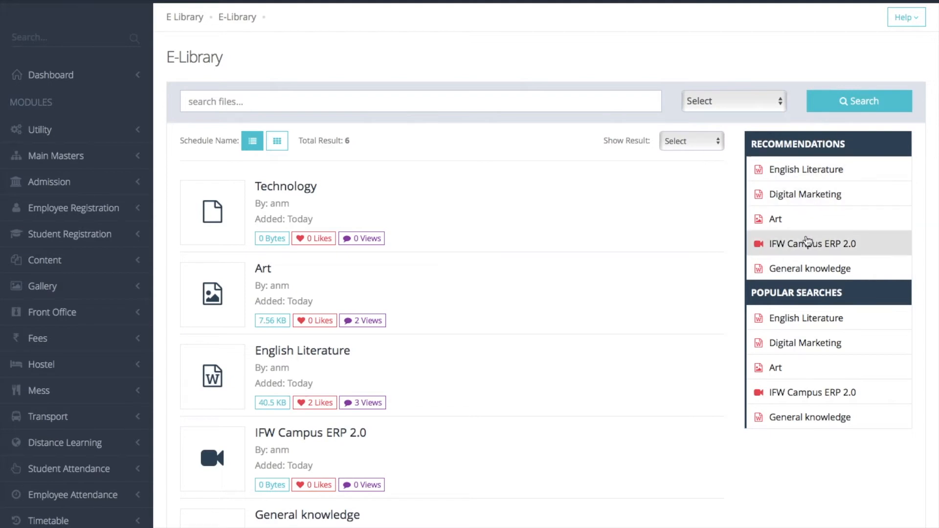
# Open General knowledge from the recommendations and examine its rating, abuse report and comment sections
pyautogui.click(805, 269)
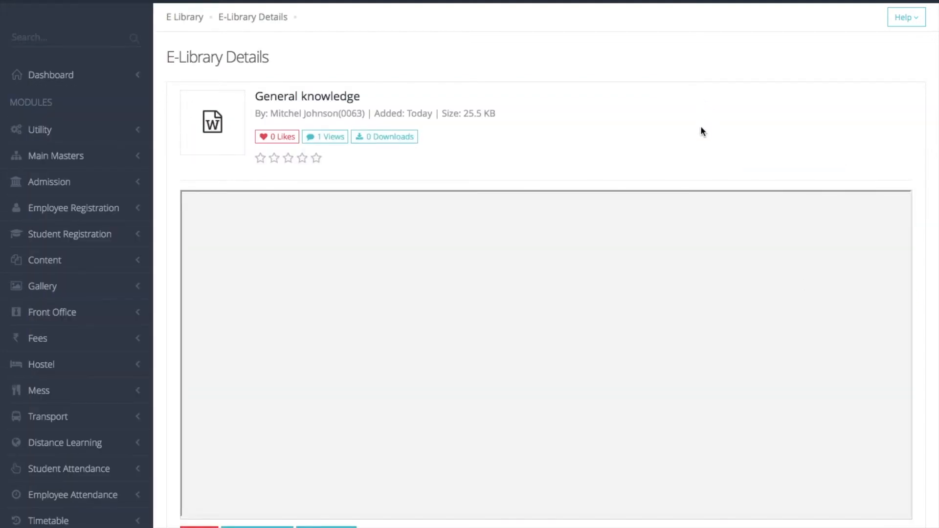
pyautogui.scroll(-7, 701, 128)
pyautogui.scroll(-3, 546, 265)
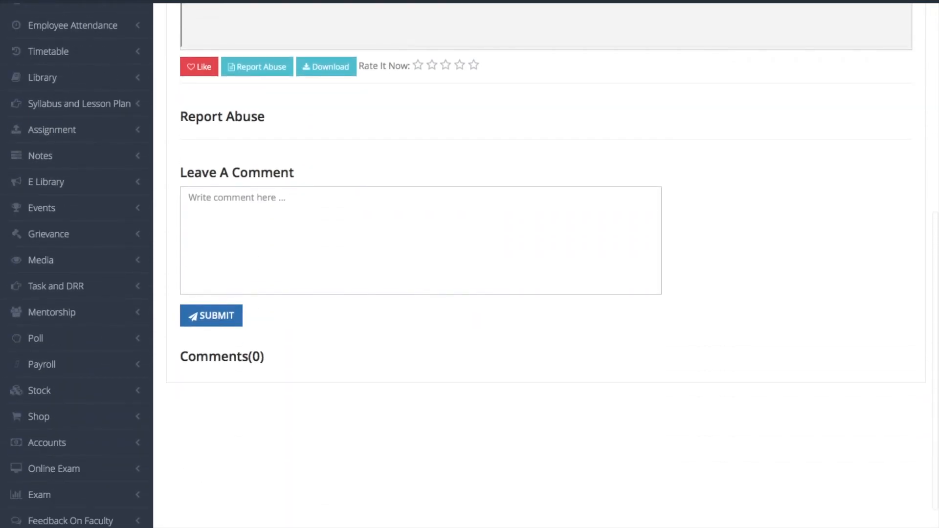
pyautogui.scroll(-3, 467, 273)
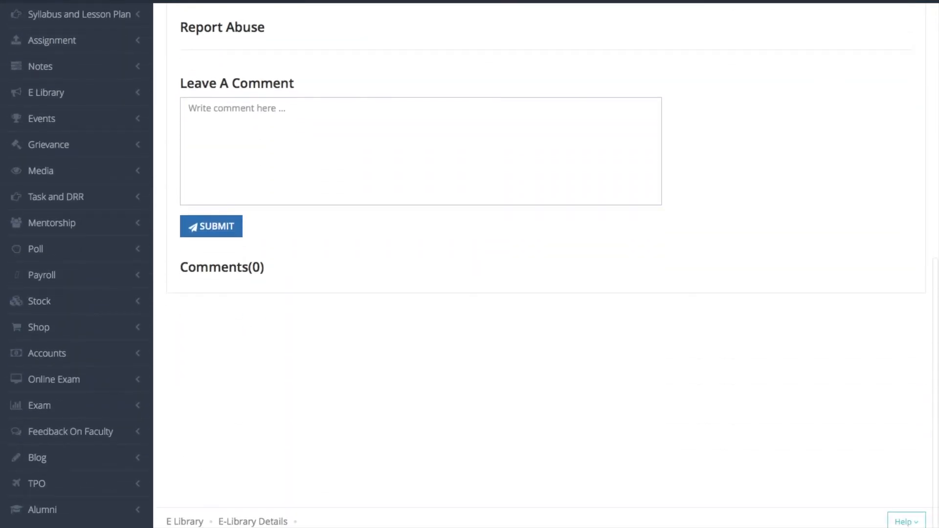
# Return to the Manage E-Library page and review the comments, item report and delete columns of the listing
pyautogui.scroll(6, 538, 264)
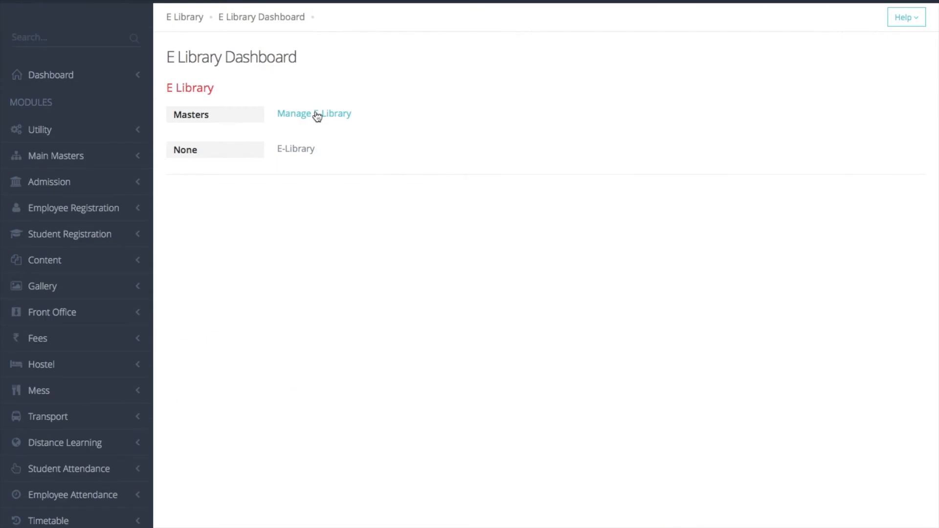
pyautogui.click(329, 122)
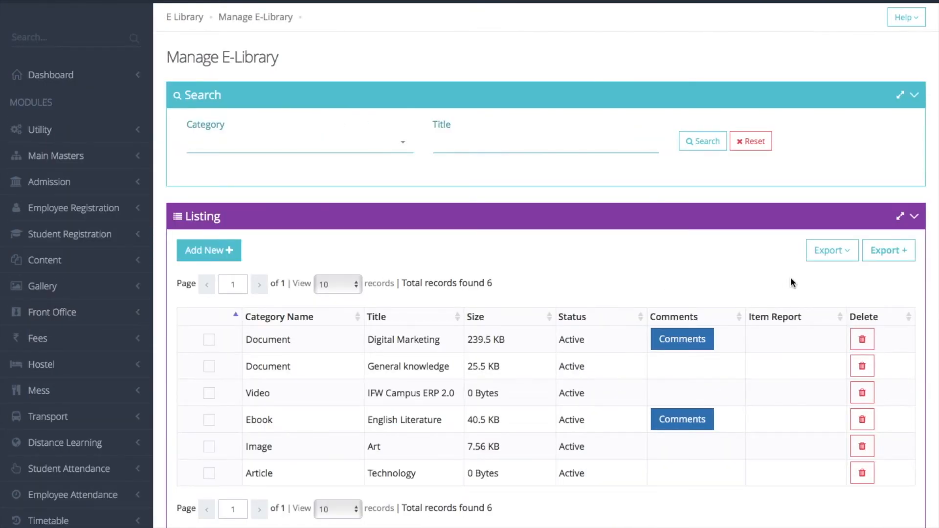
pyautogui.scroll(-3, 791, 279)
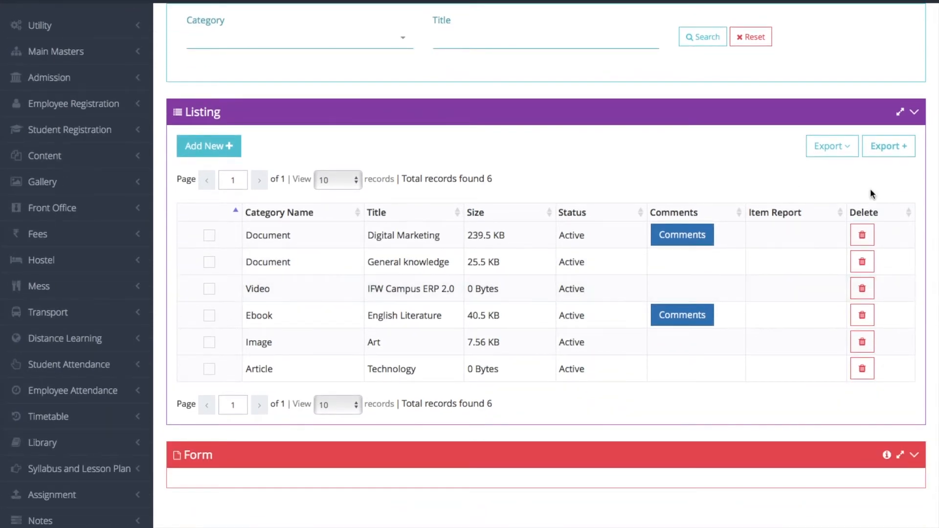
# Assign the Category, Title, Views, Likes, Rating and Downloads columns in the customizable export of the E-Library listing and generate the print report
pyautogui.click(890, 153)
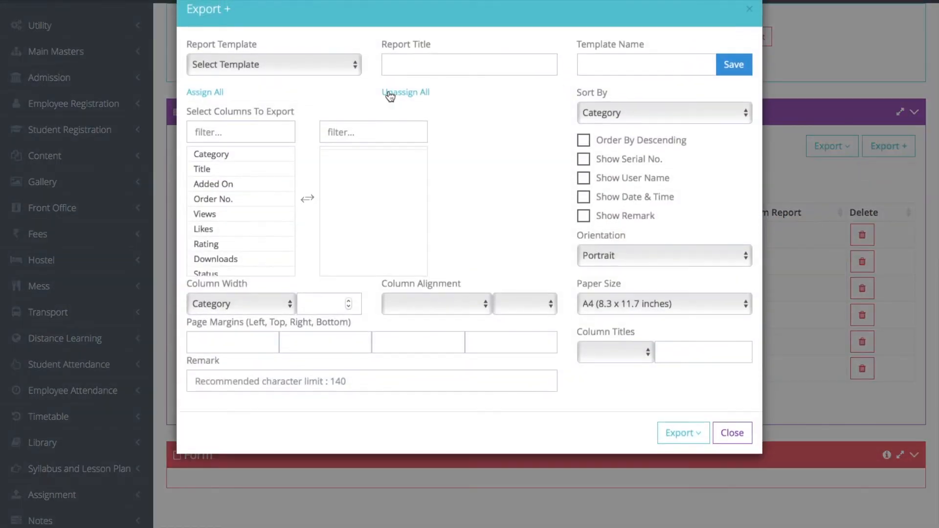
pyautogui.doubleClick(246, 159)
pyautogui.doubleClick(247, 157)
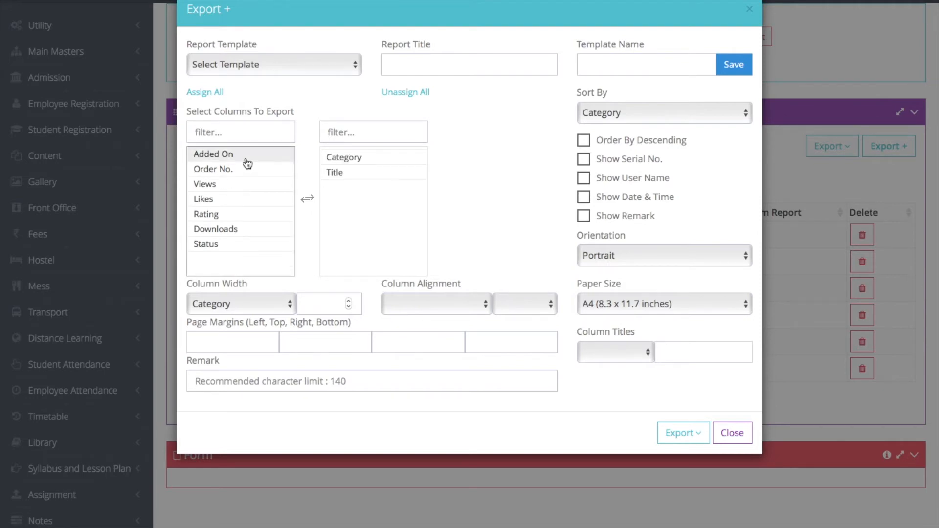
pyautogui.doubleClick(242, 189)
pyautogui.doubleClick(242, 189)
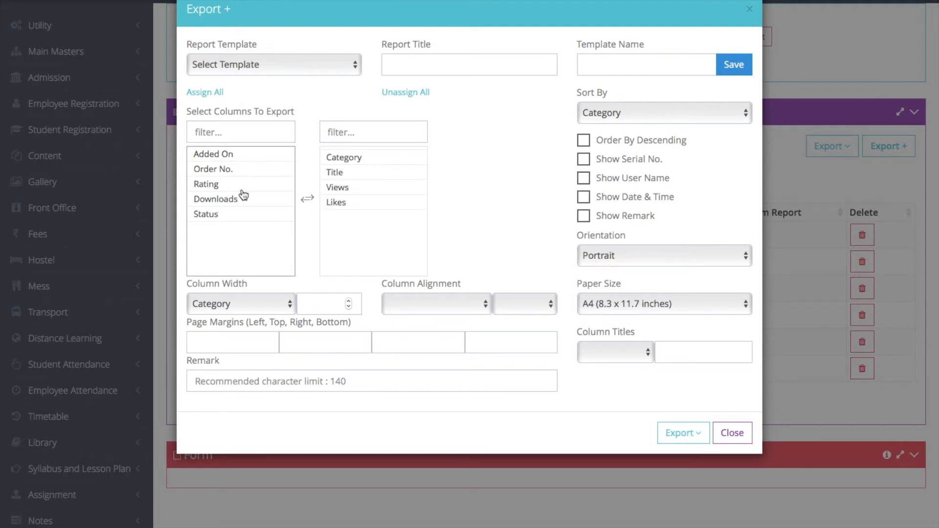
pyautogui.doubleClick(242, 190)
pyautogui.doubleClick(243, 190)
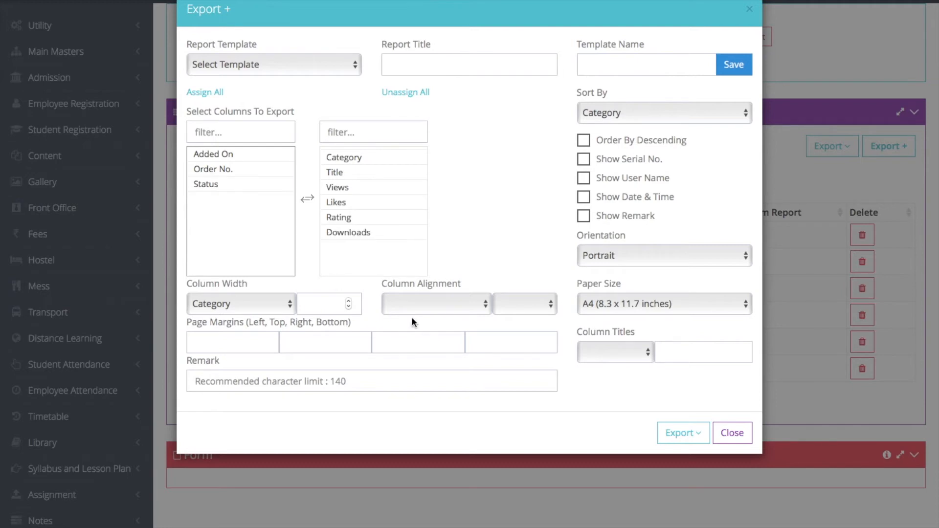
pyautogui.click(691, 443)
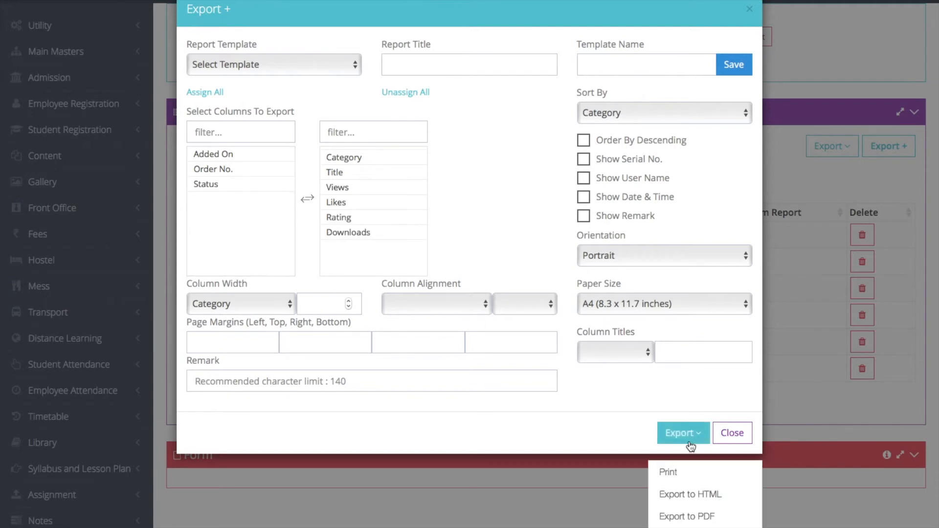
pyautogui.click(669, 473)
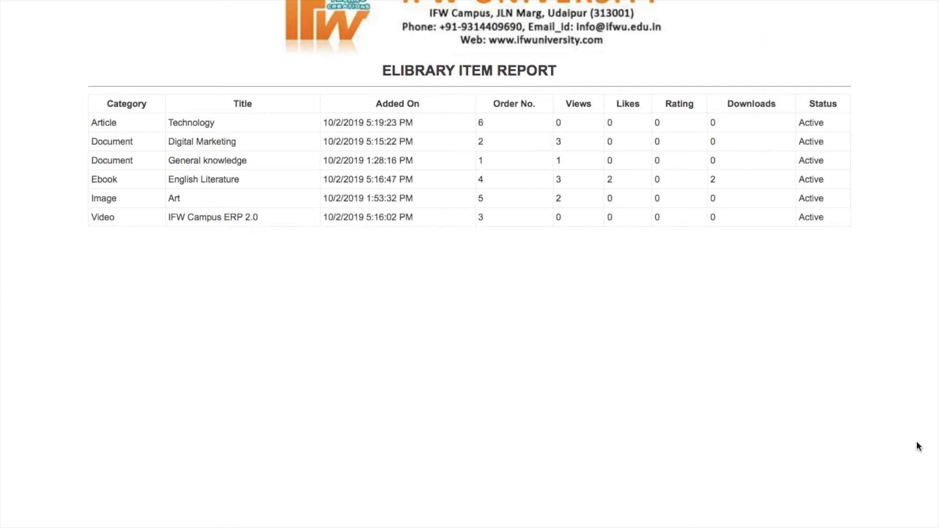